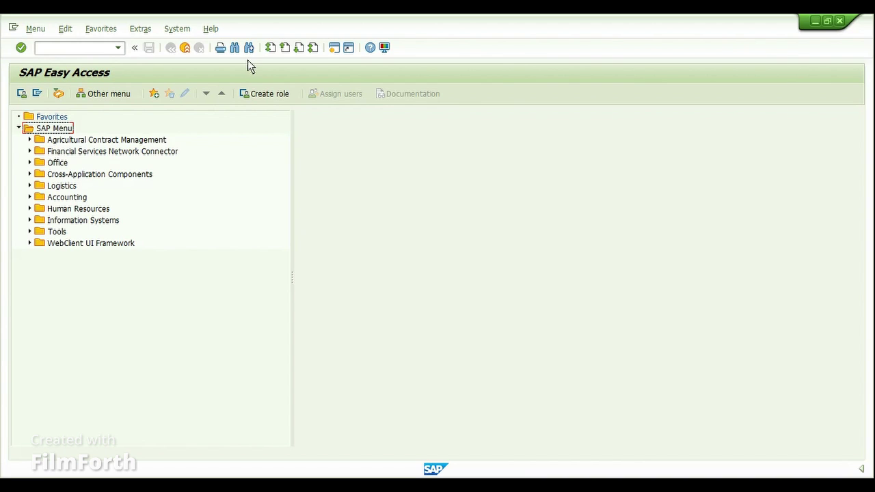
- Open the production scheduling profile configuration with transaction OPKP
click(87, 48)
text(opkp)
key(Return)
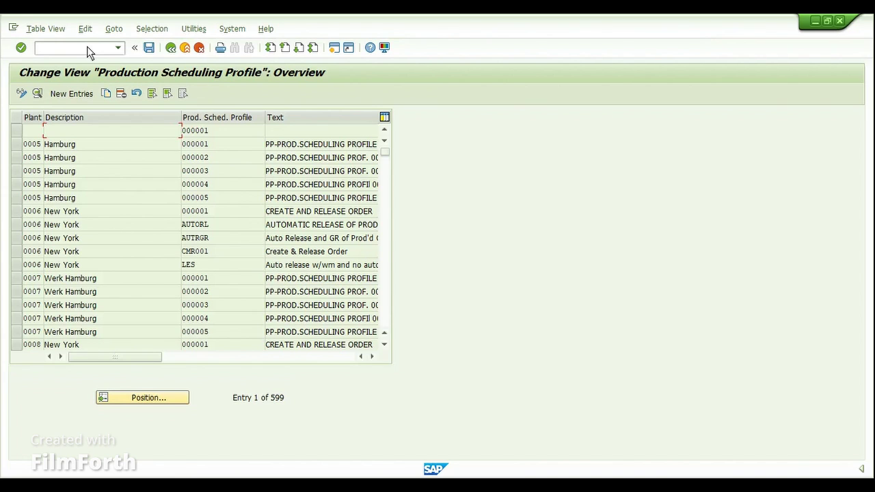
- Position the profile list at plant 1000 and open the details of production scheduling profile 000001
click(178, 403)
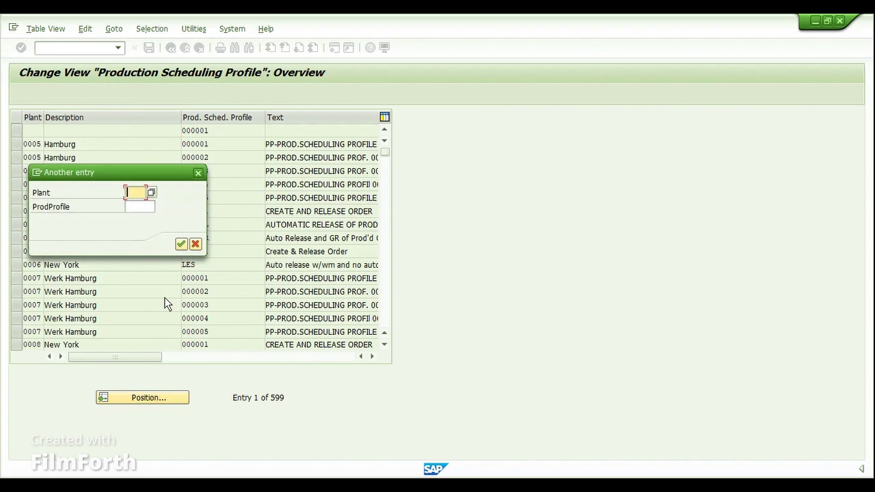
text(1000)
key(Return)
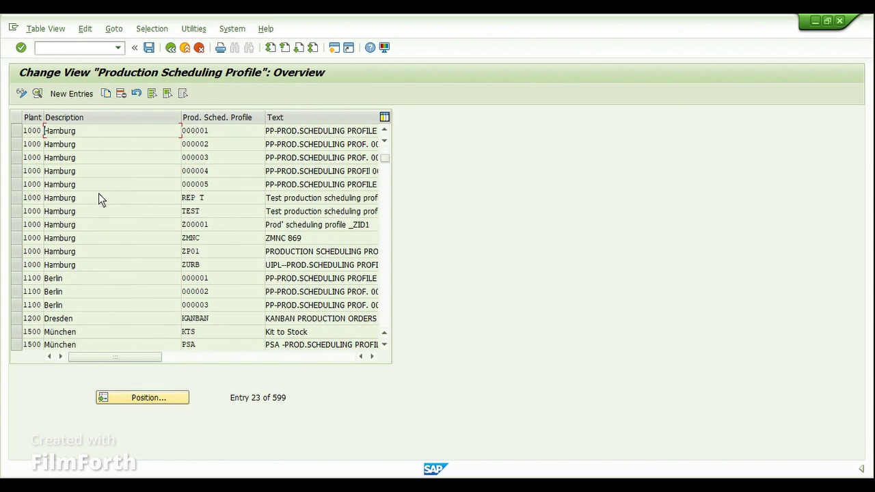
click(16, 131)
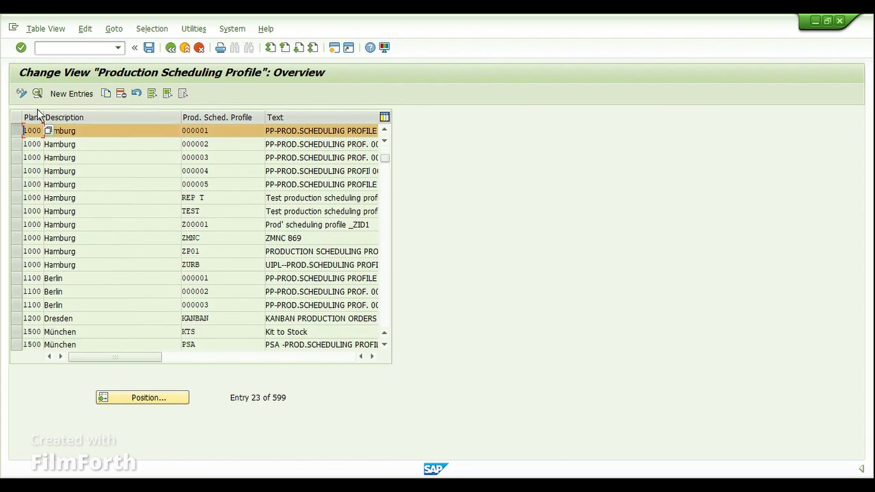
click(37, 93)
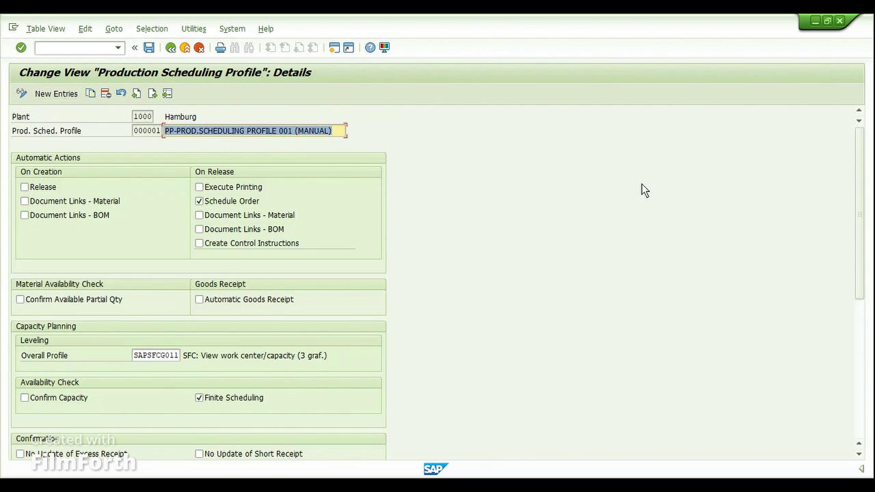
- Examine the possible WM Request values in the Transport settings, including options X, 1 and 2, without choosing one
drag(860, 189, 851, 346)
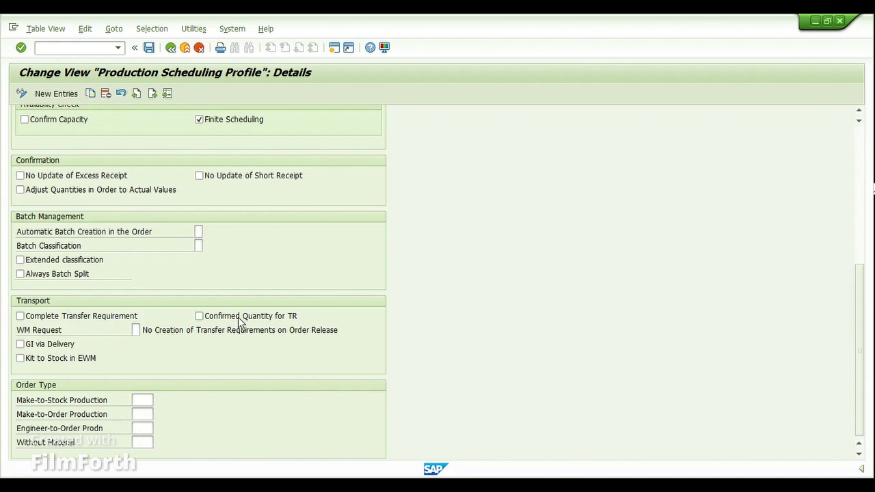
click(137, 330)
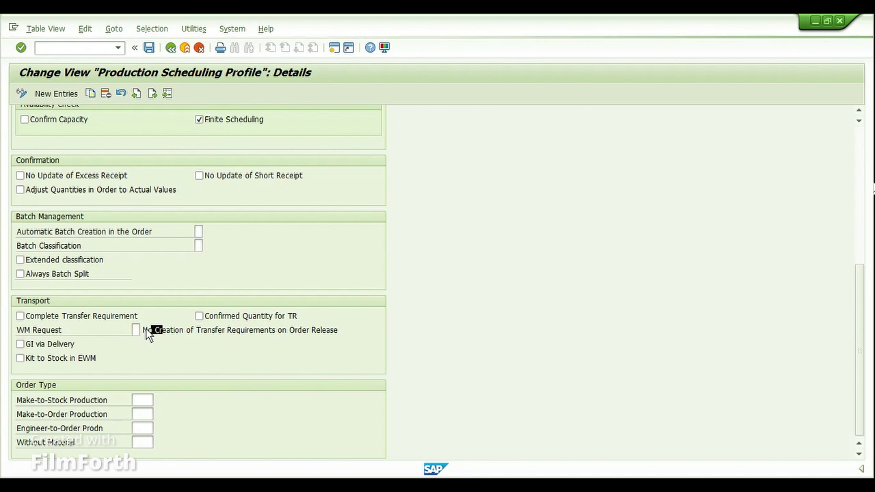
click(146, 331)
drag(145, 111, 407, 258)
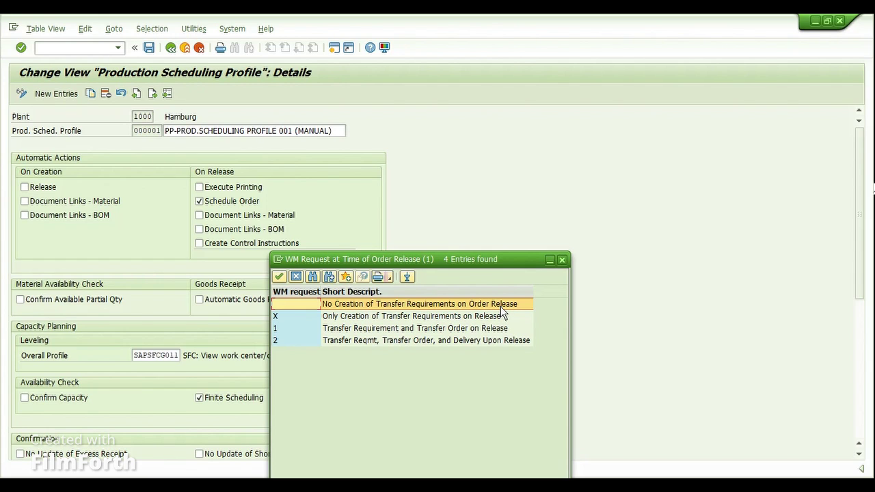
click(364, 317)
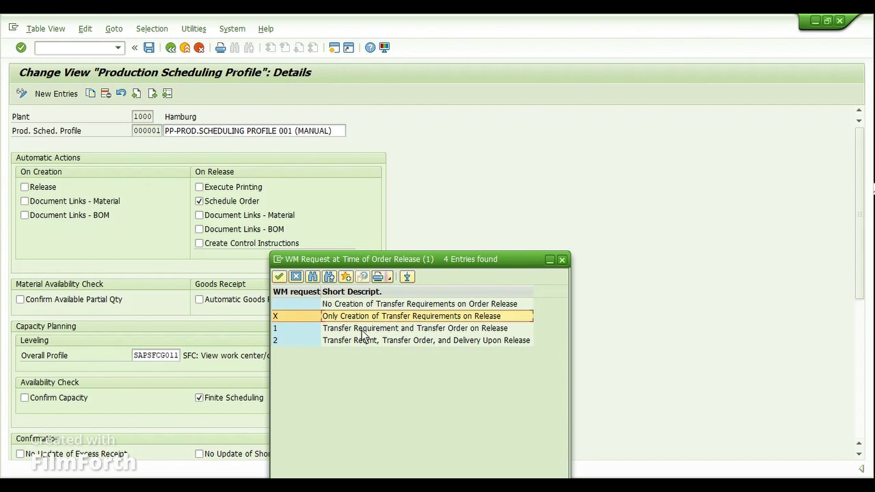
click(305, 328)
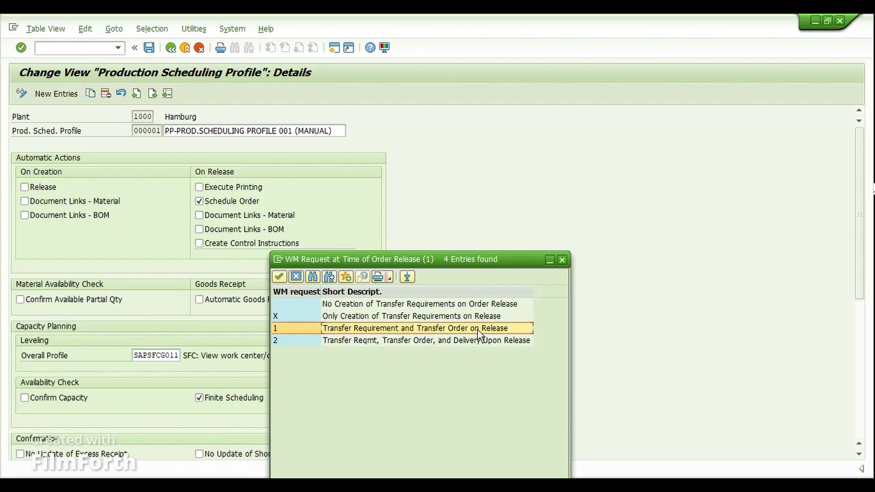
click(374, 346)
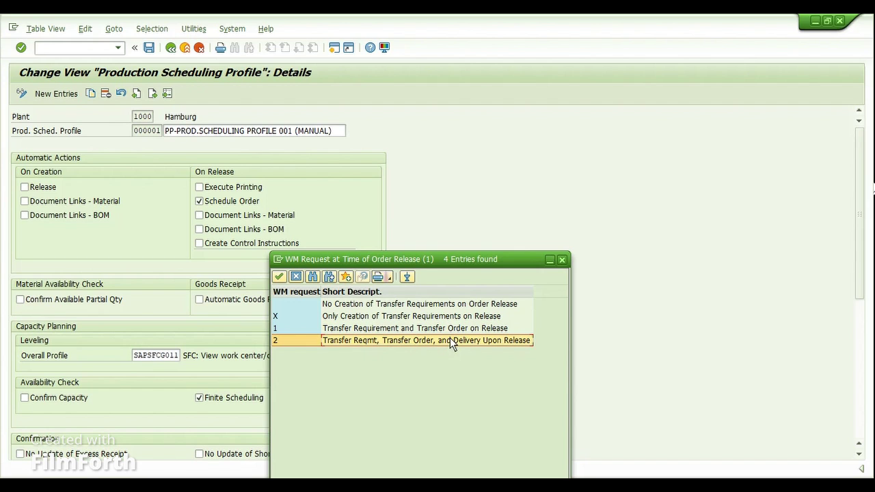
click(561, 259)
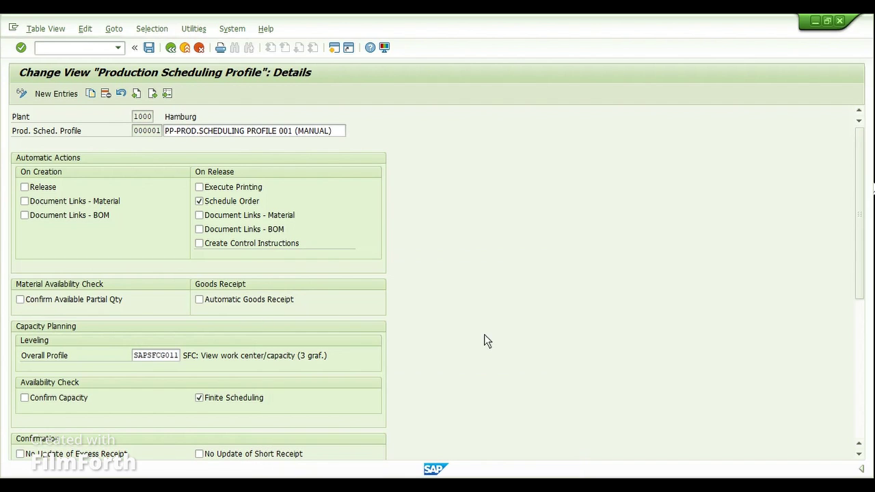
- Examine the profile's Transport settings for GI via Delivery, WM Request and Complete Transfer Requirement
scroll(450, 355, down, 5)
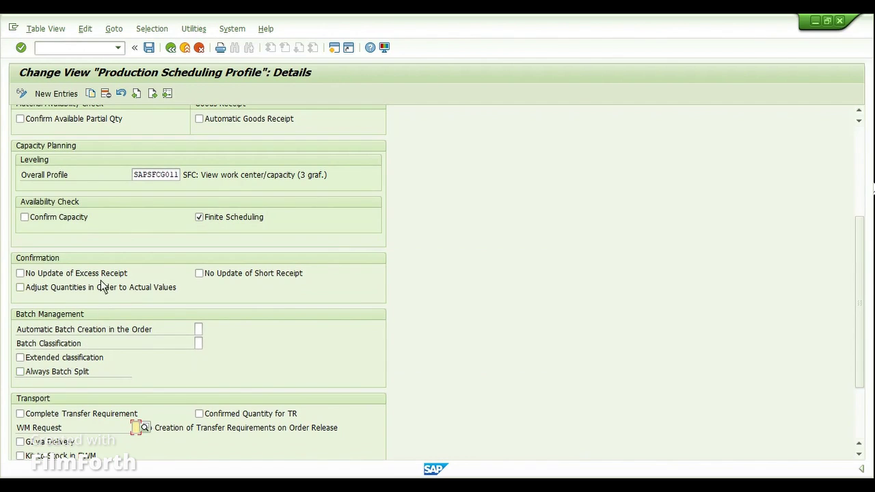
scroll(87, 354, down, 3)
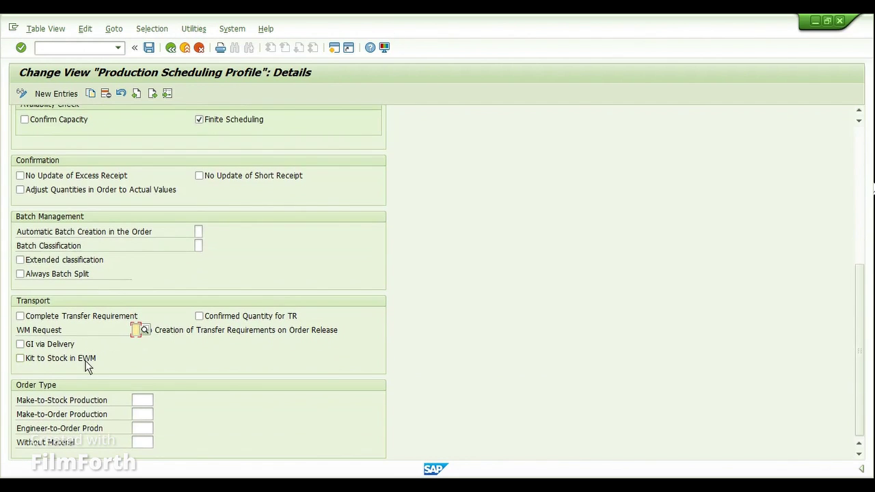
click(21, 345)
click(135, 331)
click(66, 346)
click(118, 316)
click(45, 317)
click(43, 319)
- Leave the scheduling profile and start transaction CO01 in the same session
text(/N)
text(CO01)
key(Return)
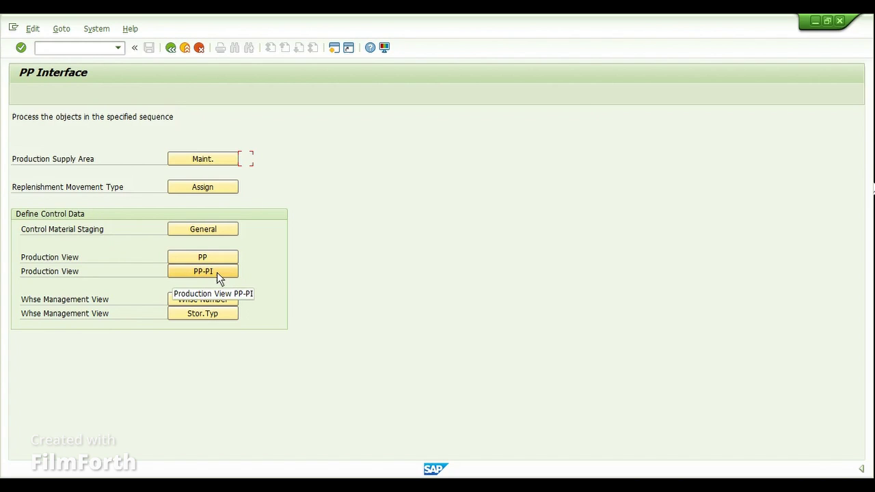
- Open production supply area maintenance for plant 1000 and display the details of supply area PSA BFA
click(222, 162)
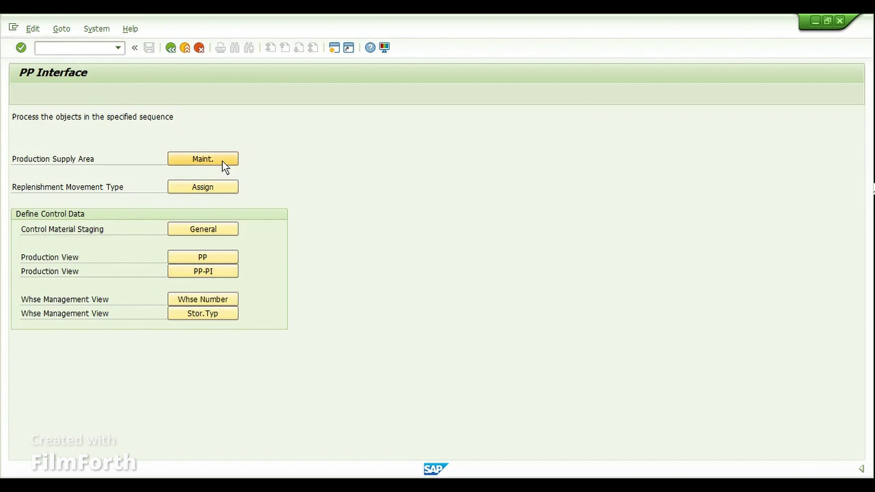
text(1000)
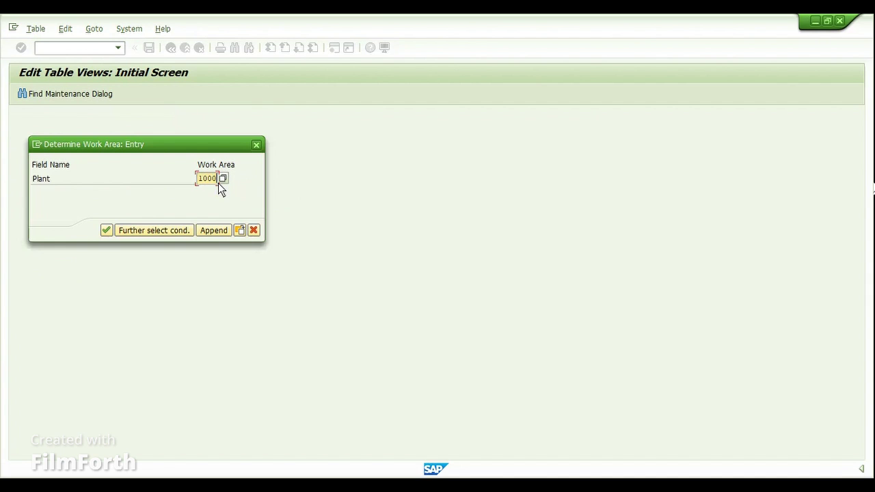
click(102, 231)
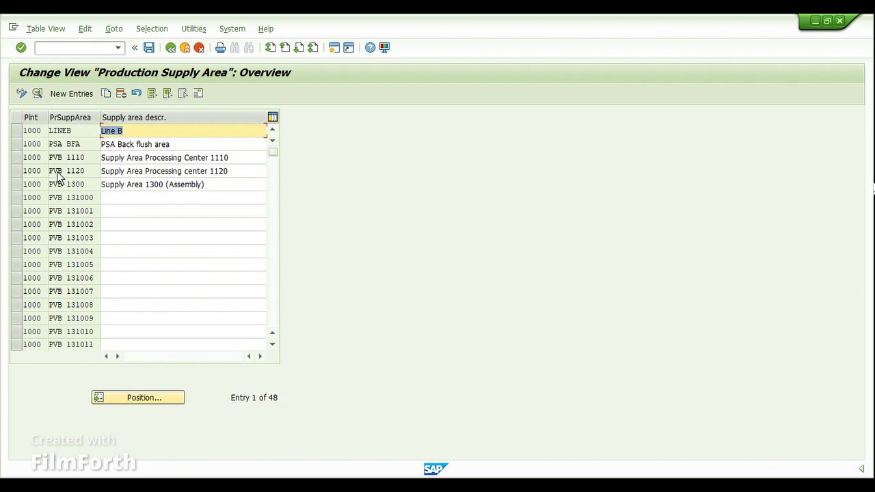
click(17, 145)
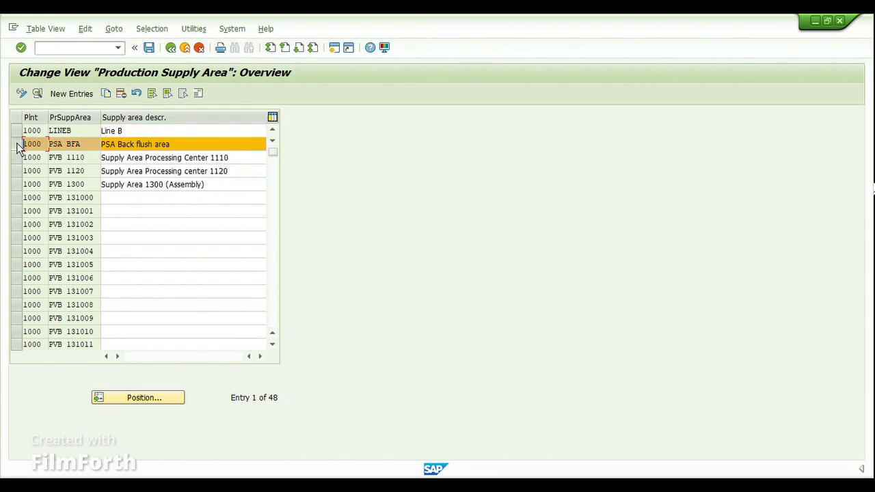
click(39, 95)
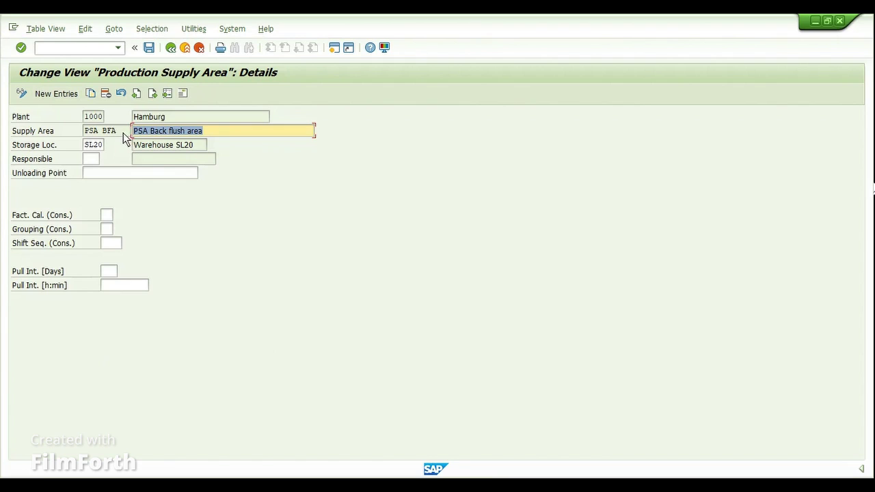
- Review the supply area's plant, supply area code and storage location, and return to the PP Interface overview
drag(120, 130, 77, 134)
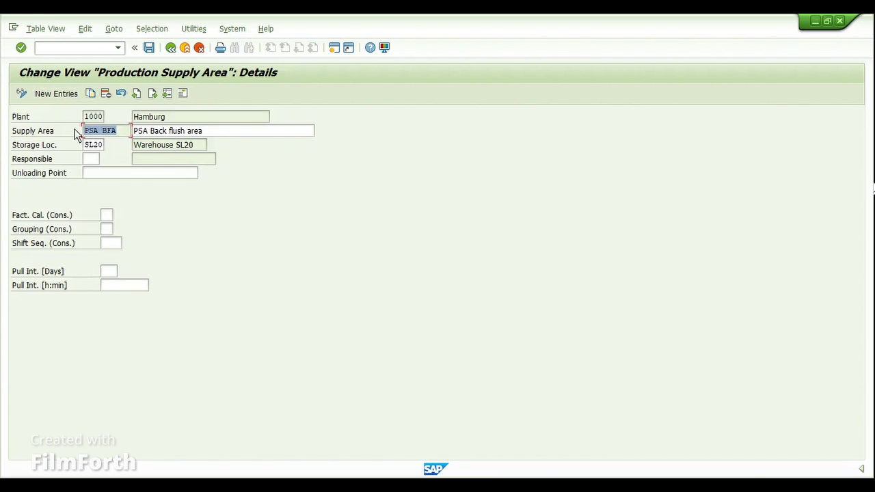
click(75, 130)
click(115, 136)
click(88, 149)
click(93, 116)
click(88, 145)
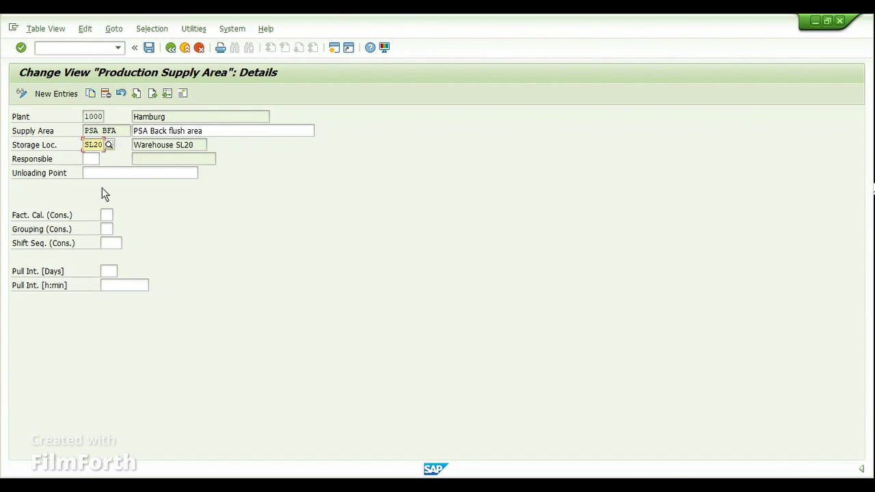
click(115, 133)
drag(116, 132, 79, 128)
click(167, 50)
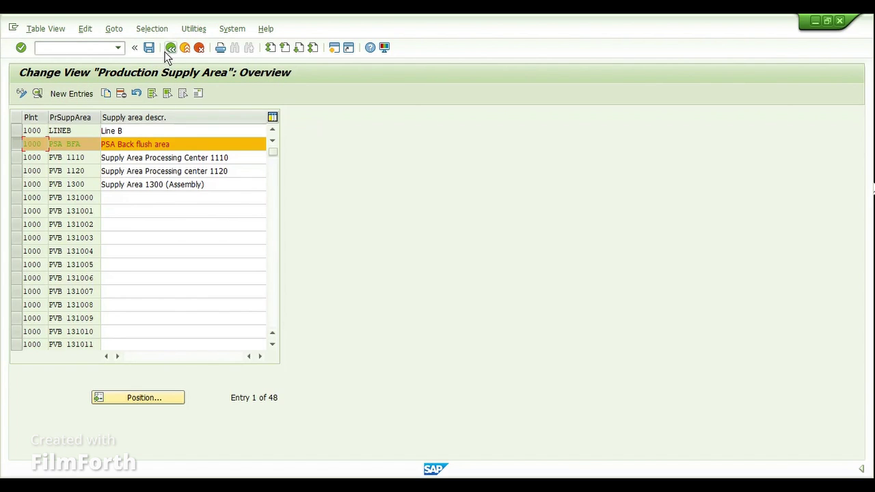
click(170, 49)
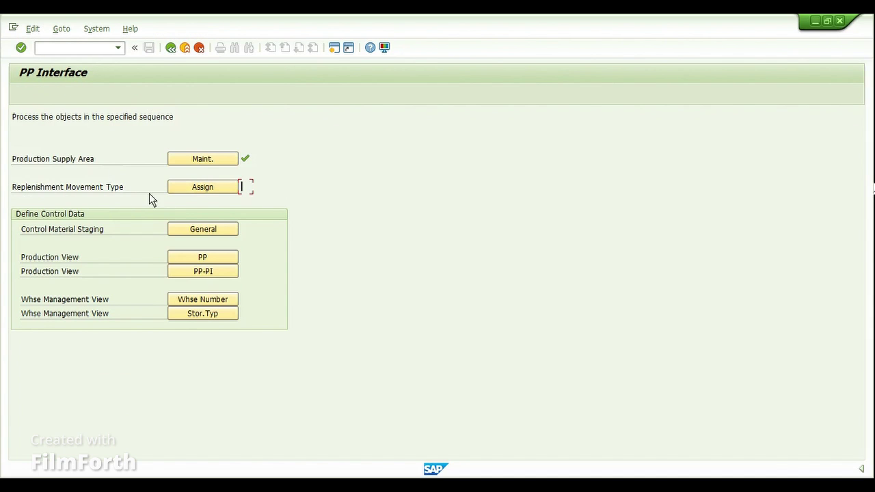
- Open the replenishment movement type assignment and widen its warehouse number and storage type columns
click(190, 191)
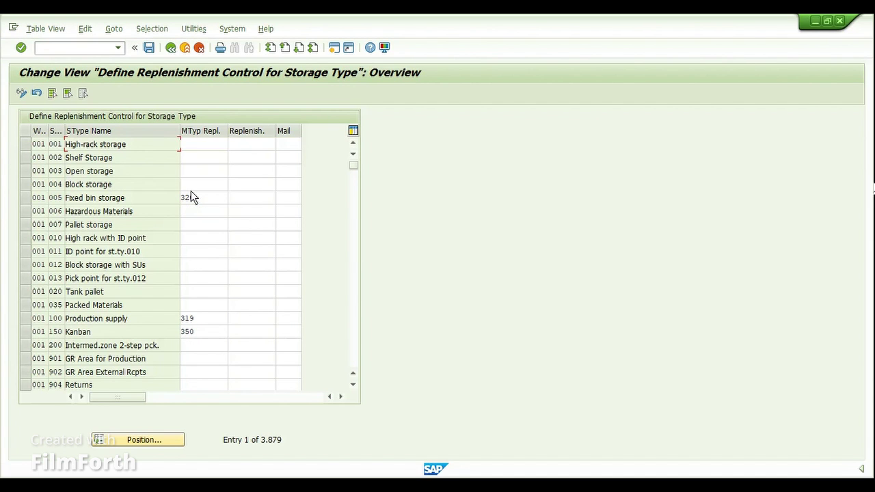
mouse_move(63, 131)
mouse_down()
mouse_move(87, 133)
mouse_move(60, 133)
mouse_up()
click(49, 146)
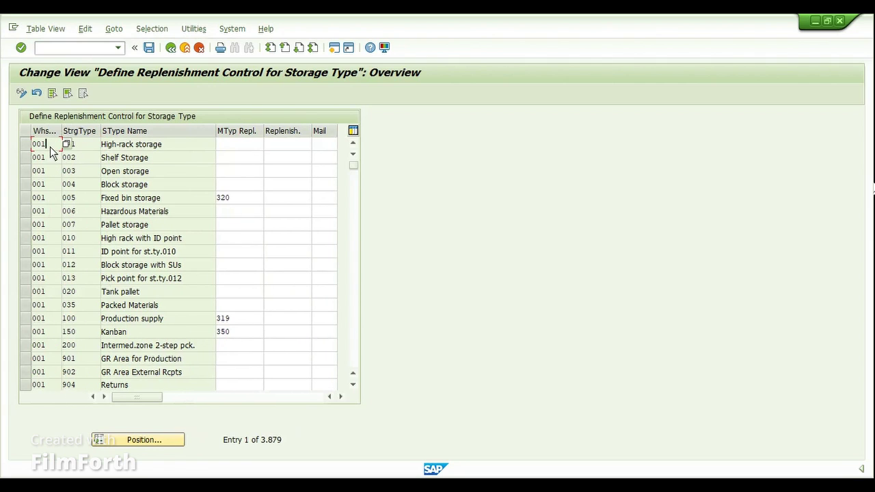
click(85, 146)
click(253, 146)
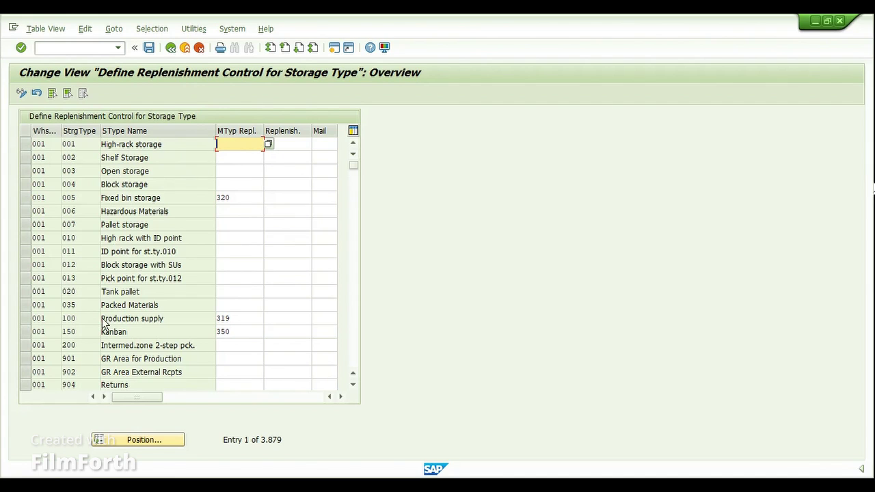
- Examine the Production supply entry of warehouse 001 and look up storage type 100 in the list of possible values
click(165, 320)
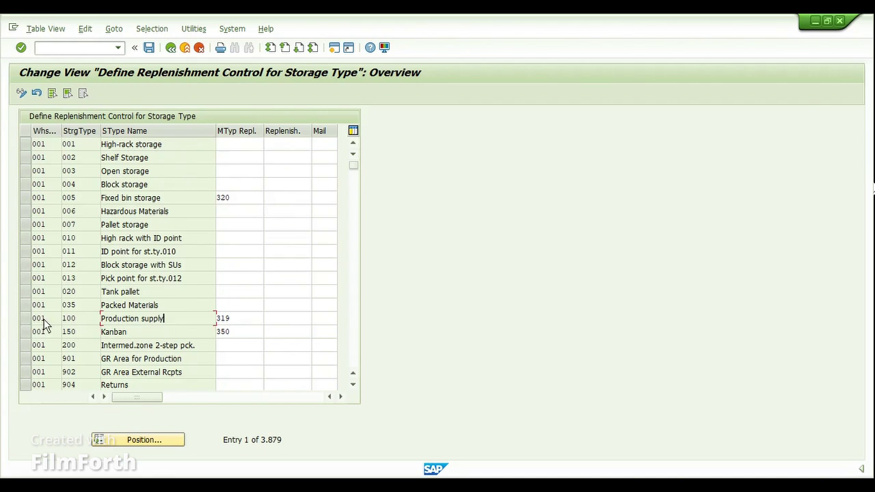
click(78, 322)
click(105, 318)
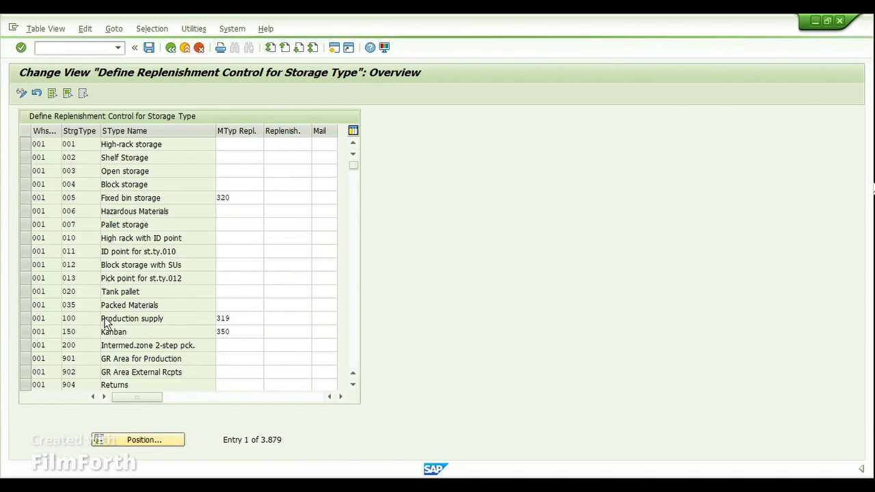
drag(202, 91, 352, 112)
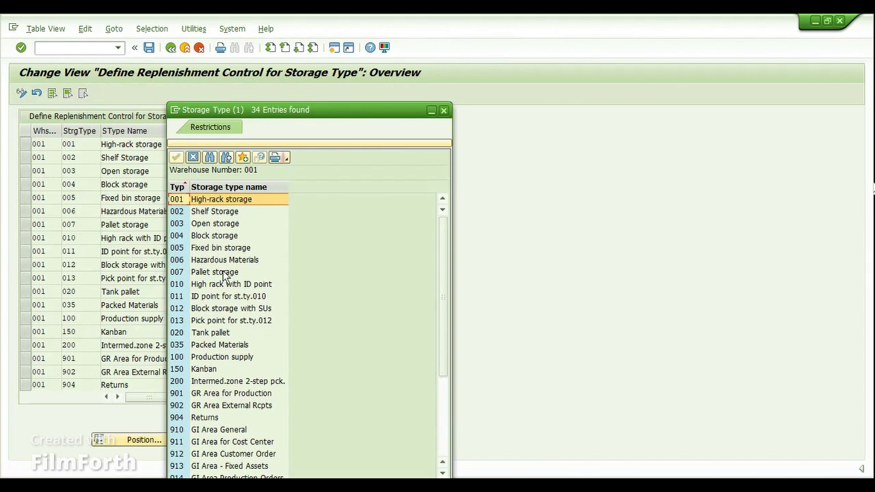
click(197, 358)
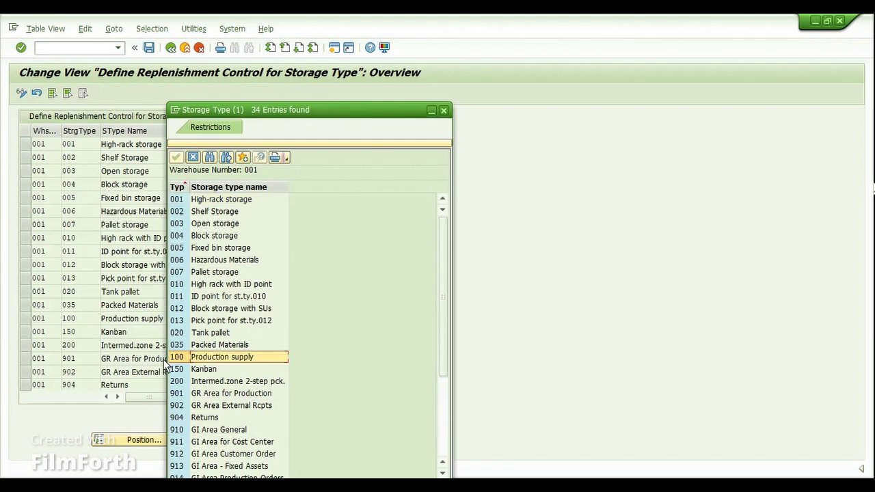
click(193, 158)
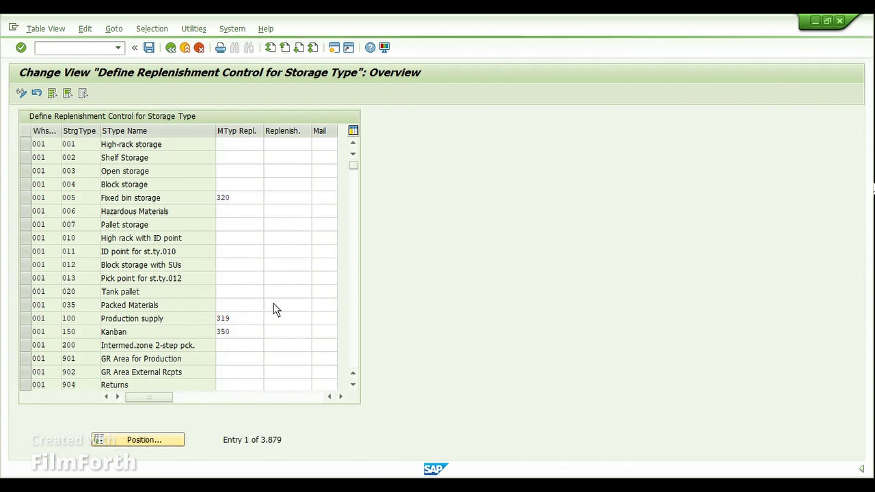
- Look up movement type 319 for production replenishment among the WM movement types of warehouse 001
drag(227, 96, 447, 52)
scroll(304, 344, down, 5)
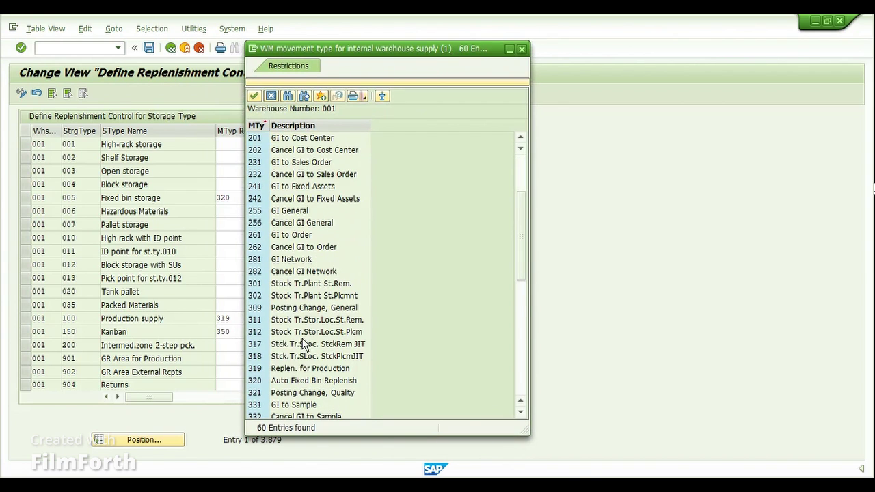
click(299, 298)
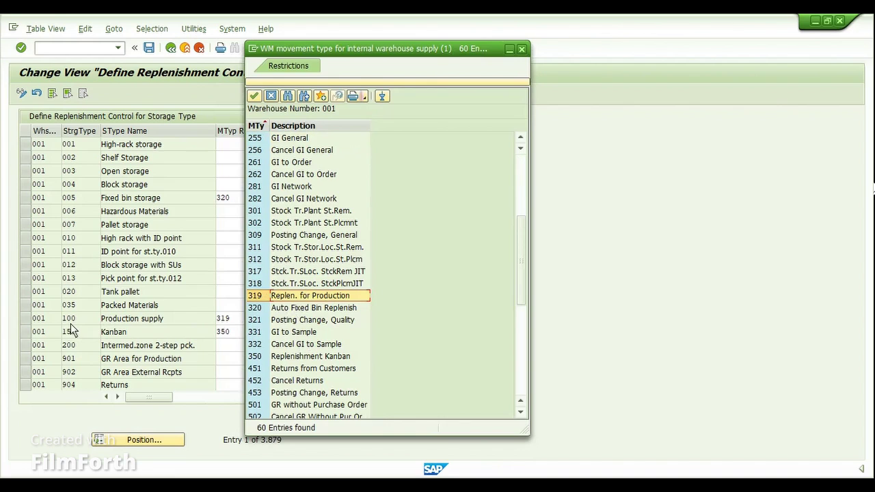
click(46, 318)
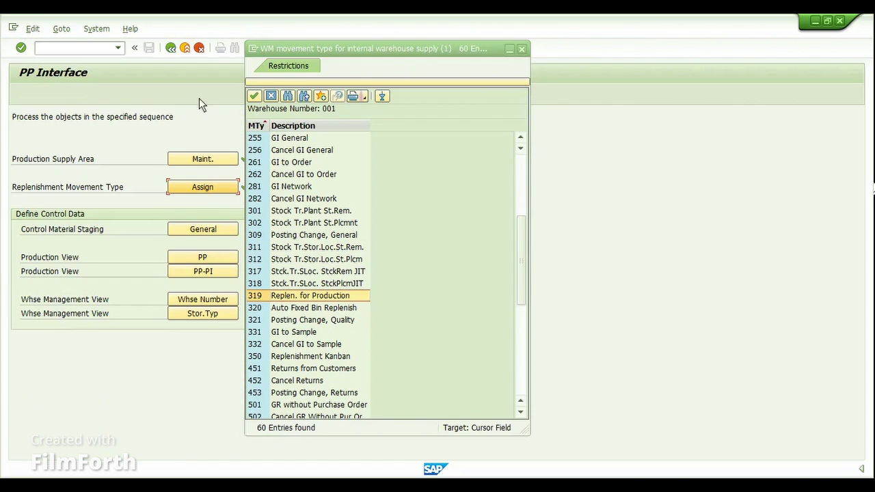
- Close the movement type list, open the general material staging control table and list the possible material staging indicators
click(271, 96)
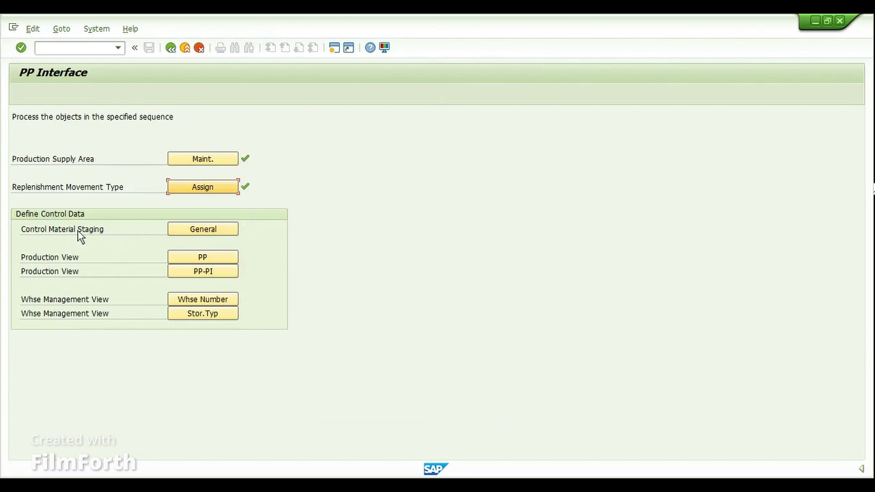
click(198, 231)
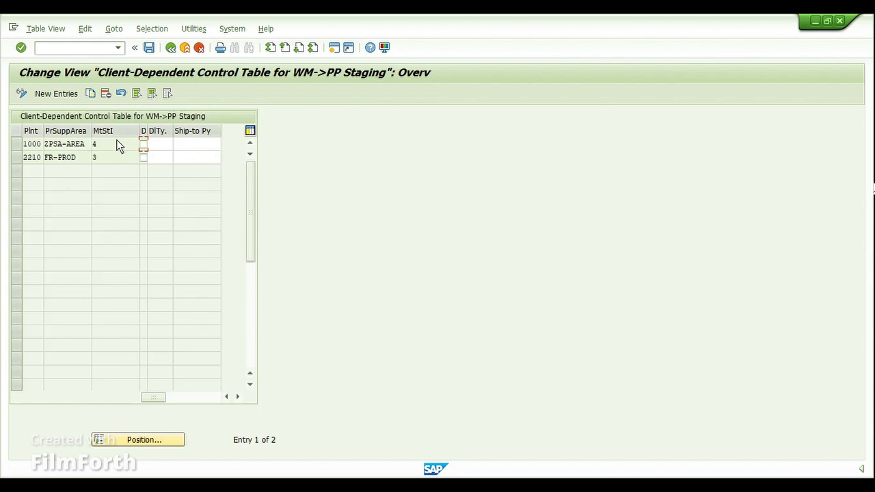
key(F4)
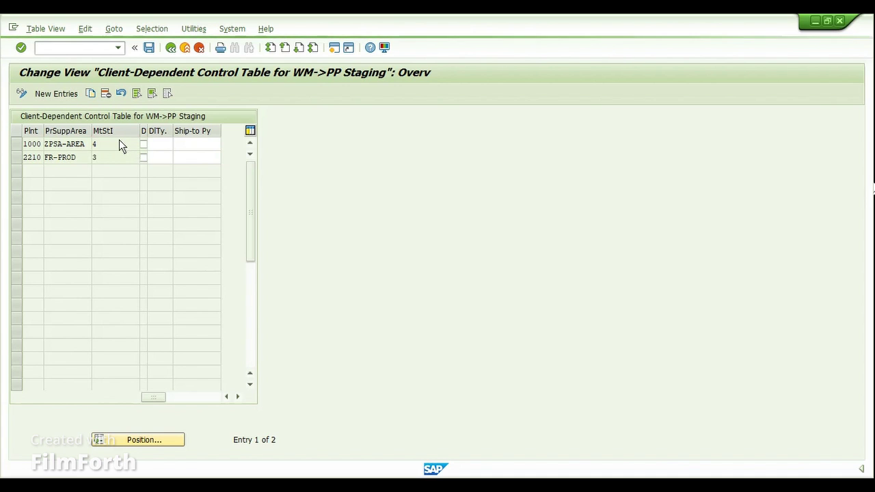
drag(122, 112, 308, 124)
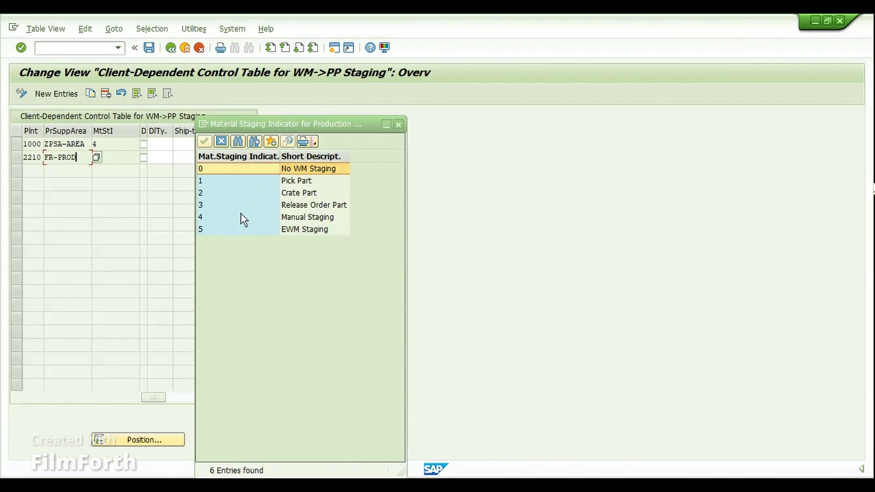
- Review the Manual Staging, Release Order Part and EWM Staging indicators, and return to the PP Interface overview
click(322, 218)
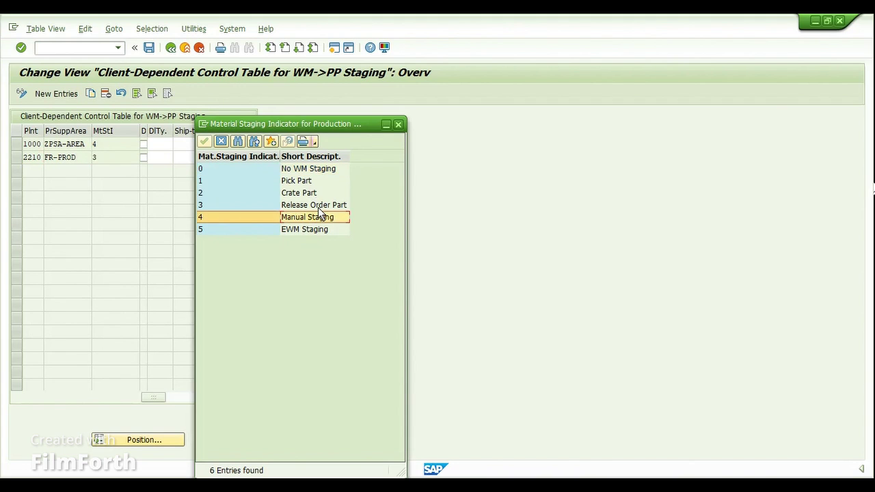
click(319, 208)
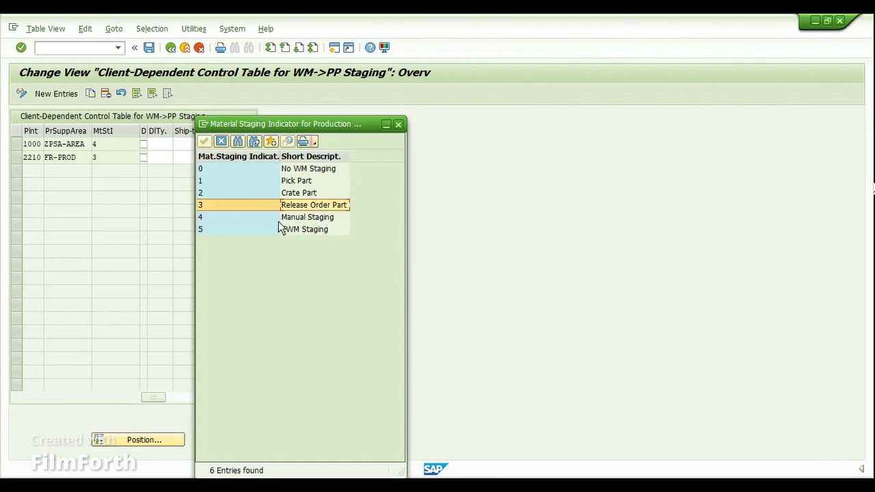
click(306, 219)
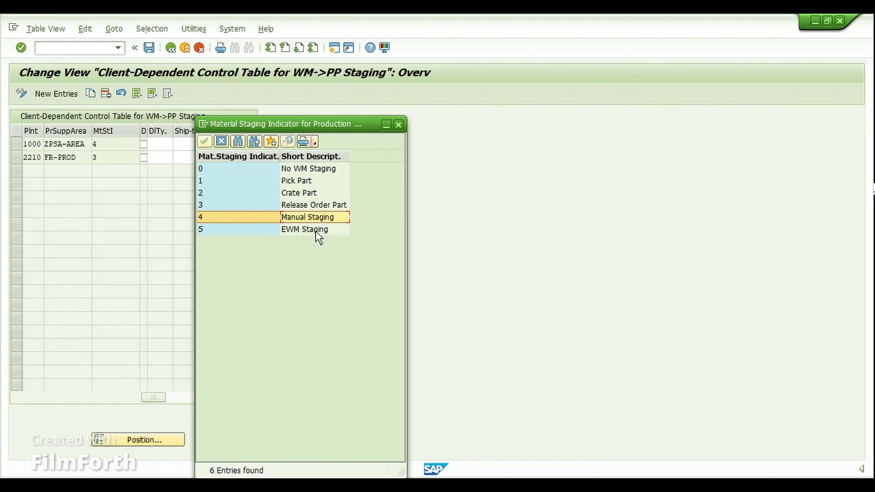
click(315, 232)
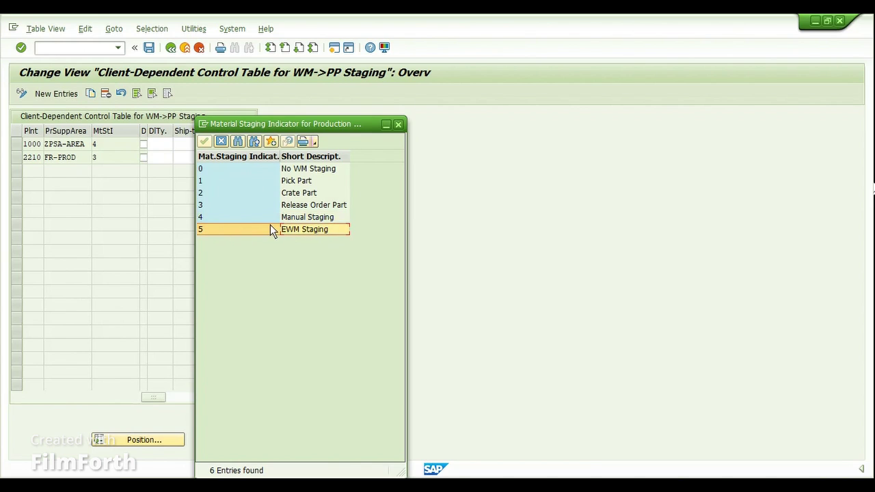
click(221, 141)
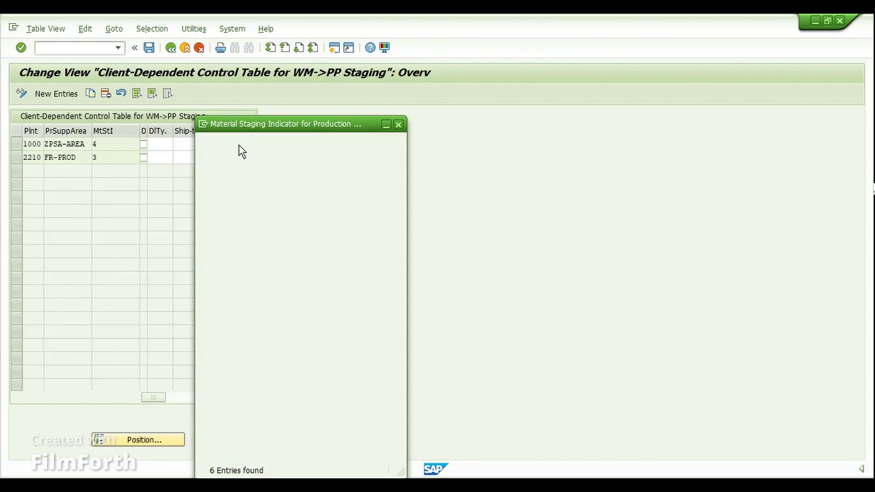
click(171, 47)
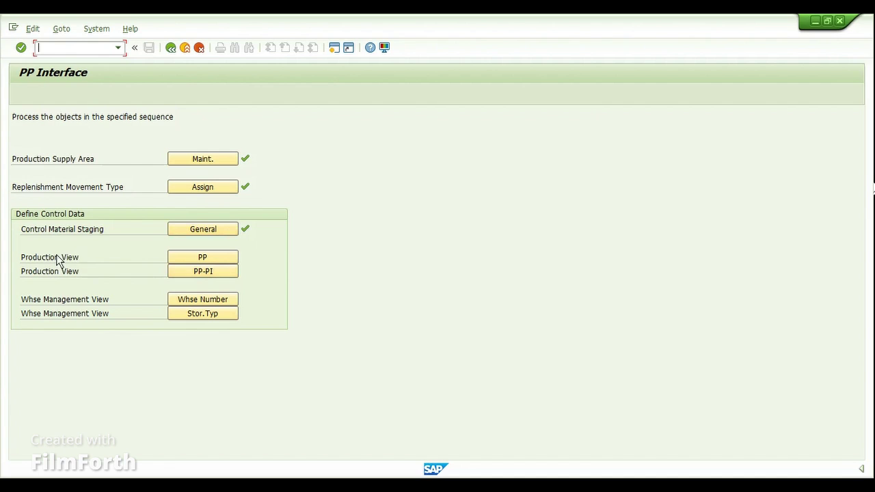
- Look at the PP scheduling profiles and examine the transport settings of PP-PI profile P00001 in plant 1000
click(203, 259)
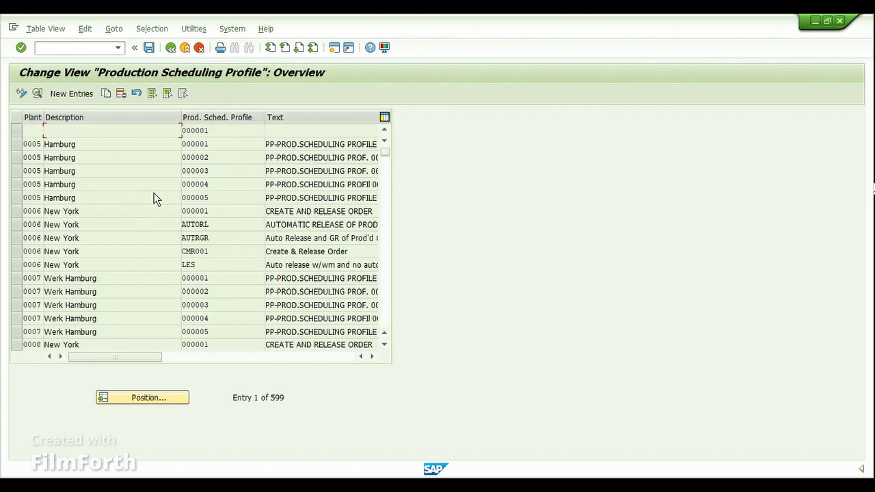
click(171, 48)
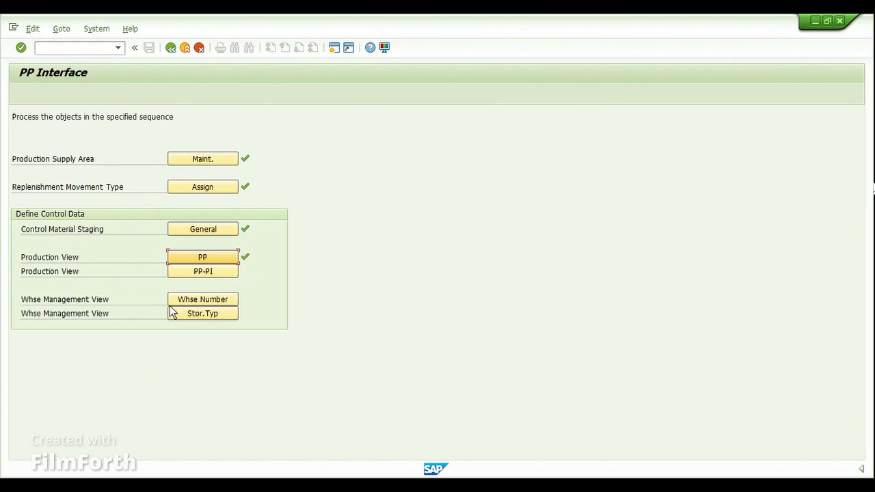
click(214, 277)
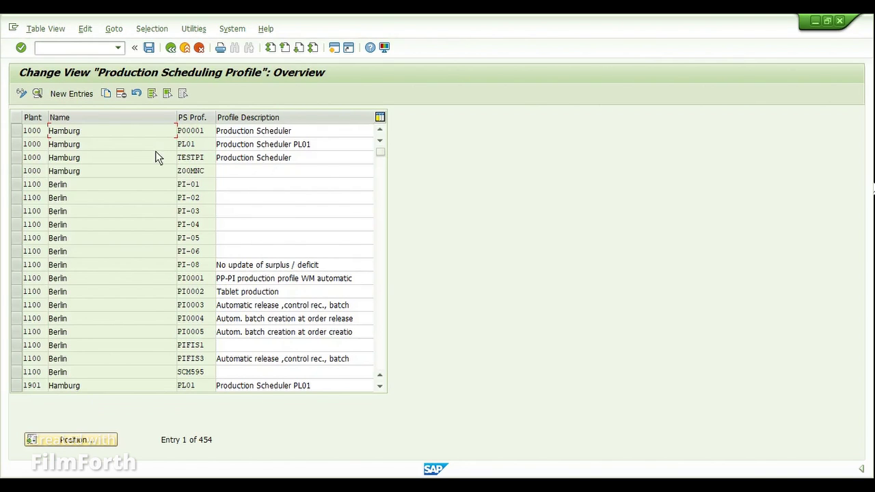
click(18, 131)
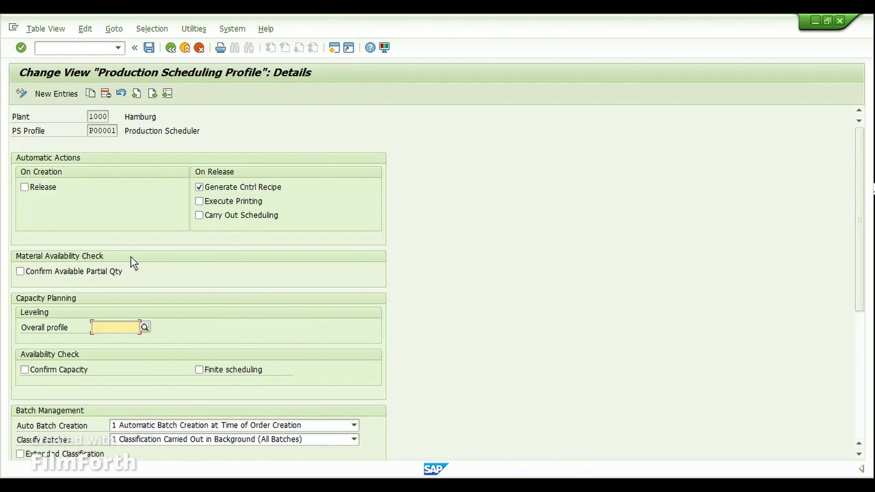
drag(860, 268, 857, 403)
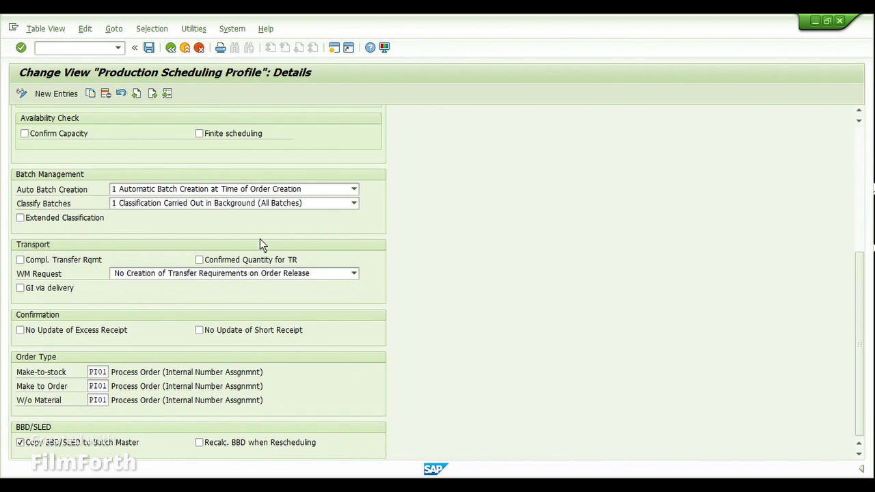
click(176, 50)
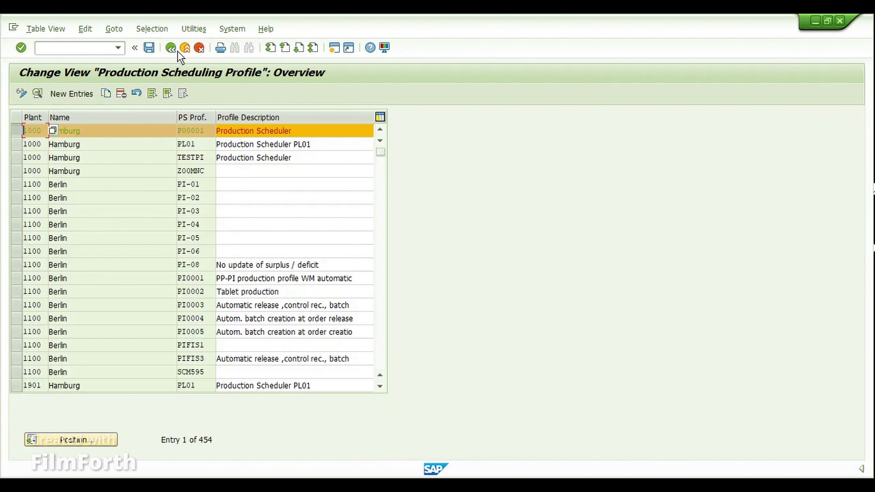
click(171, 49)
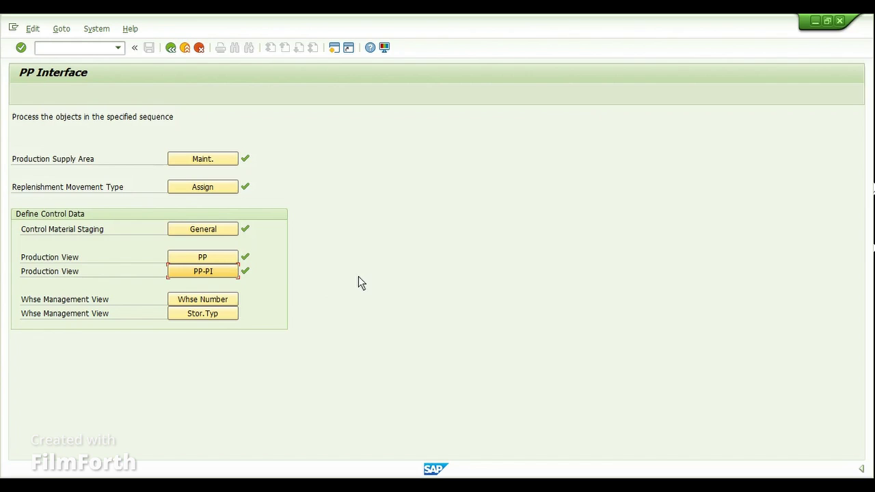
- Open the WM movement types with transaction OMLJ and widen the movement type column
key(ctrl+slash)
text(/N)
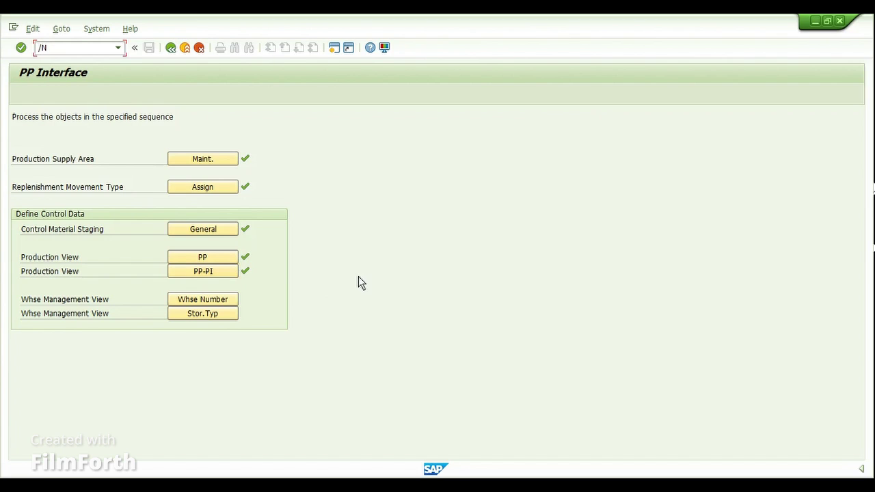
text(OMLJ)
key(Return)
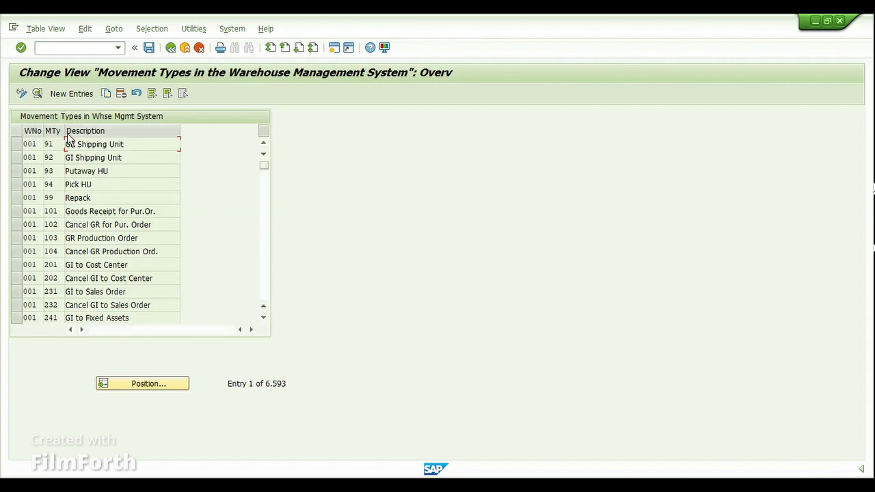
drag(64, 134, 78, 142)
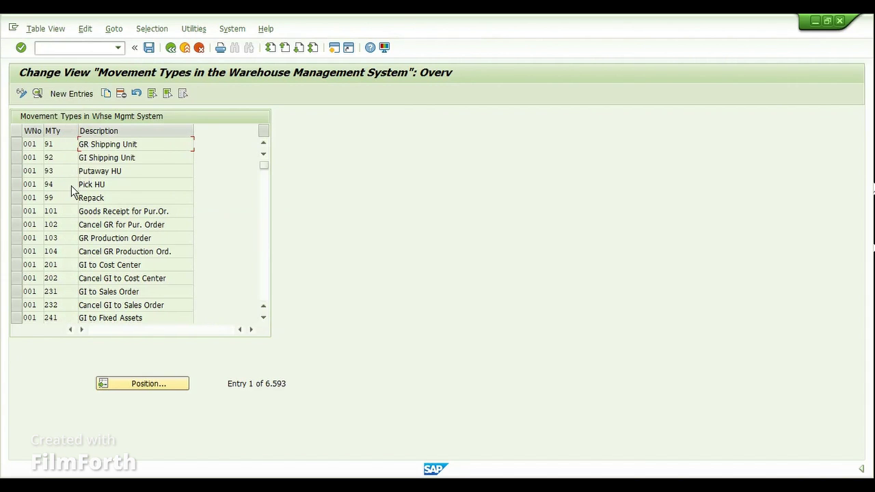
- Examine the details of movement type 103, GR Production Order, in warehouse 001 and return to the movement type overview
click(73, 214)
click(16, 238)
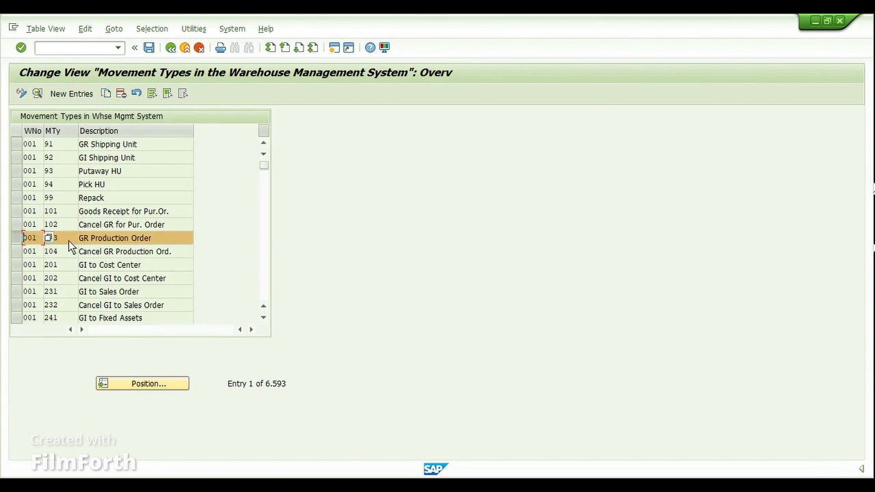
click(37, 93)
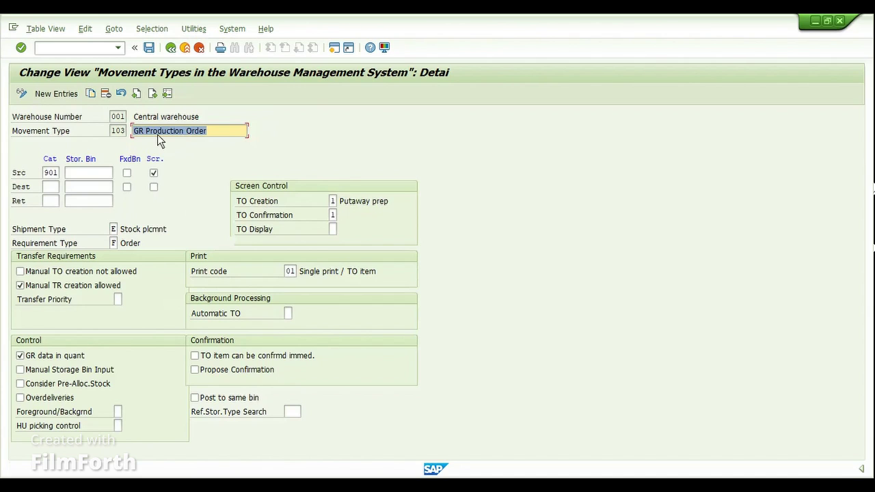
click(123, 132)
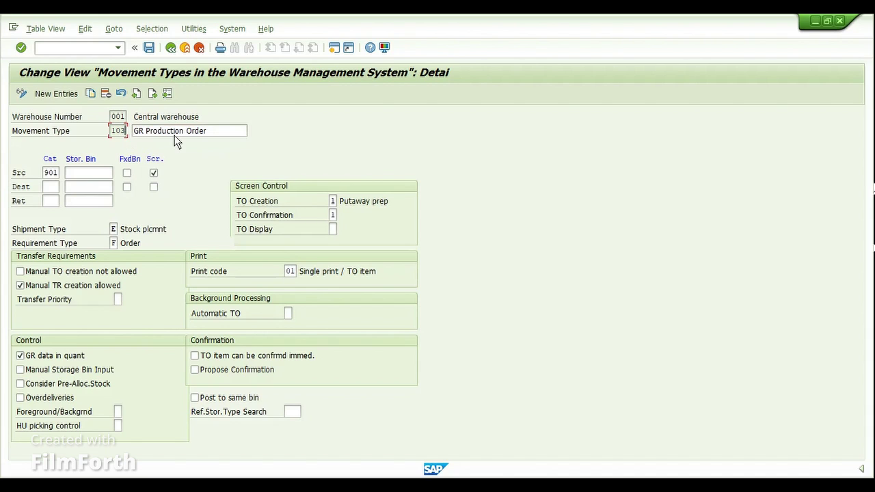
key(Tab)
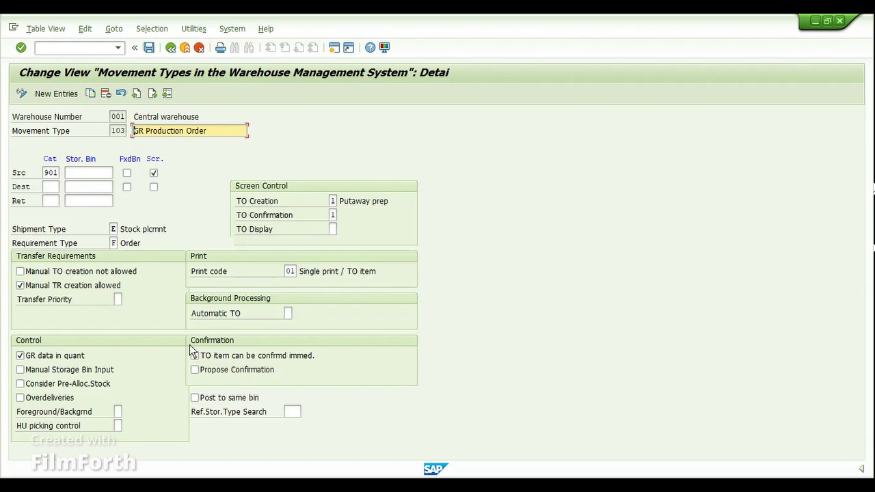
click(172, 48)
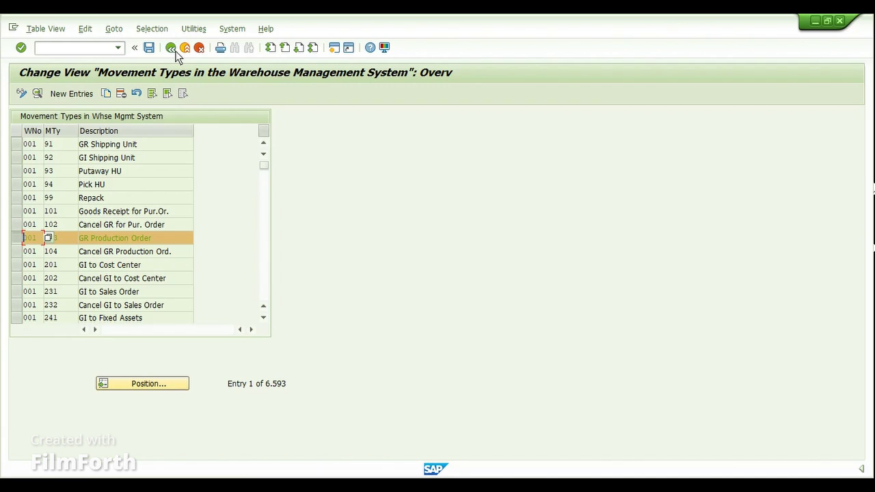
- Open the SAP Reference IMG through transaction SPRO
click(98, 47)
text(/NSPR)
key(Return)
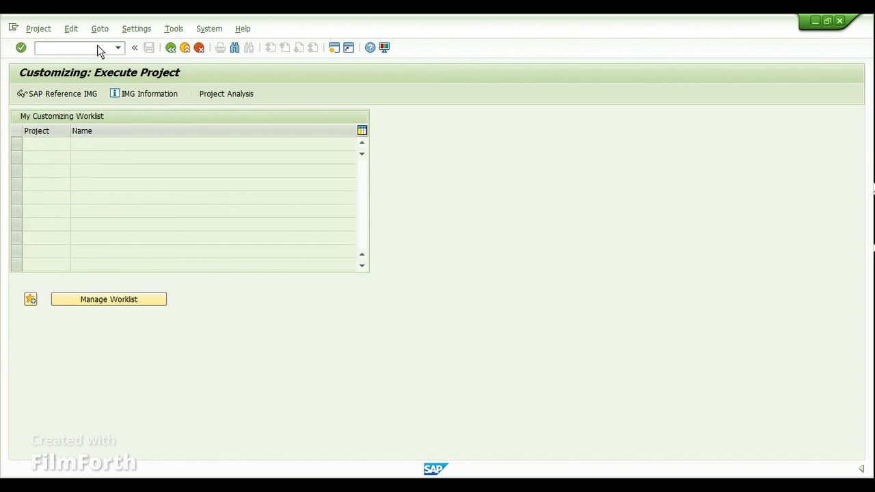
key(F5)
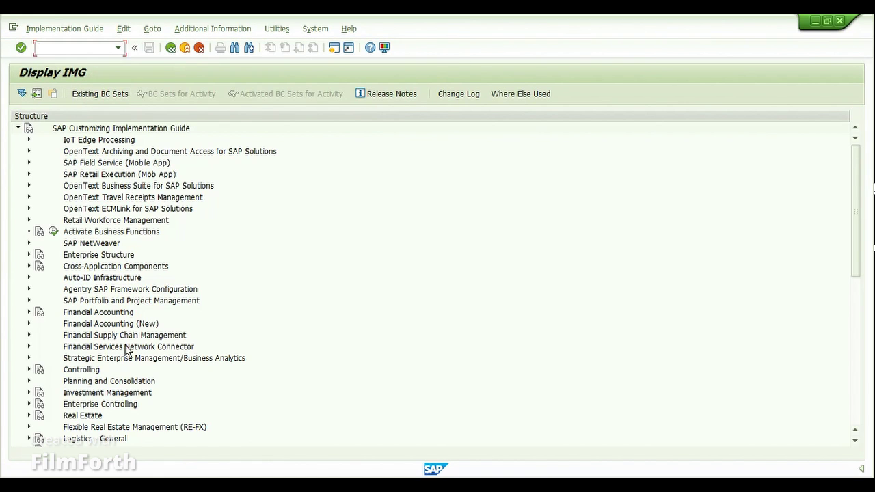
- Expand the Production node and its KANBAN subnode in the implementation guide
scroll(125, 351, down, 7)
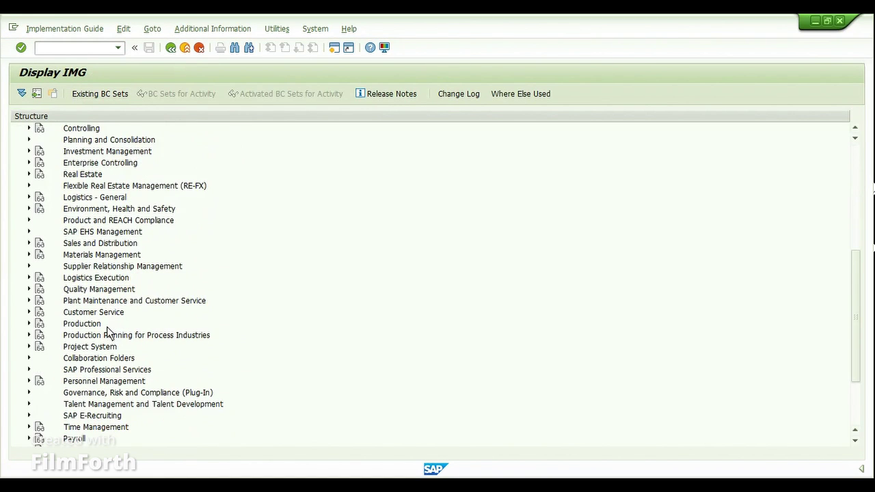
scroll(108, 333, down, 2)
click(29, 266)
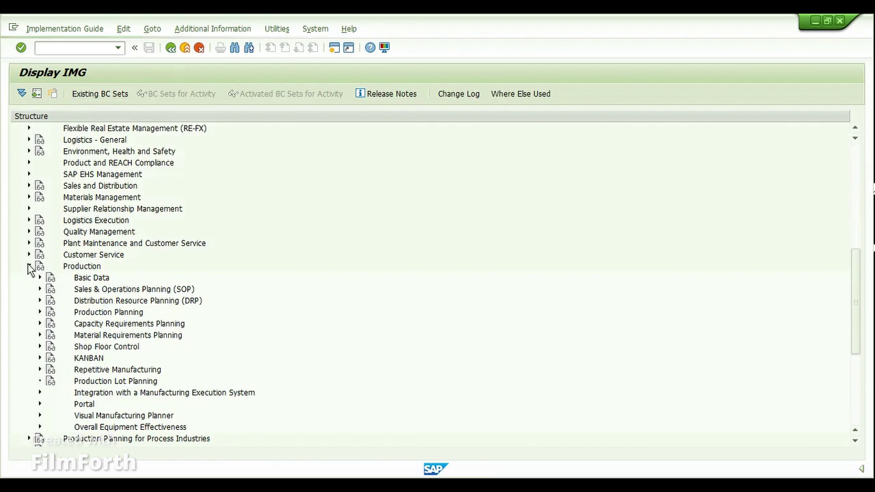
scroll(39, 321, down, 2)
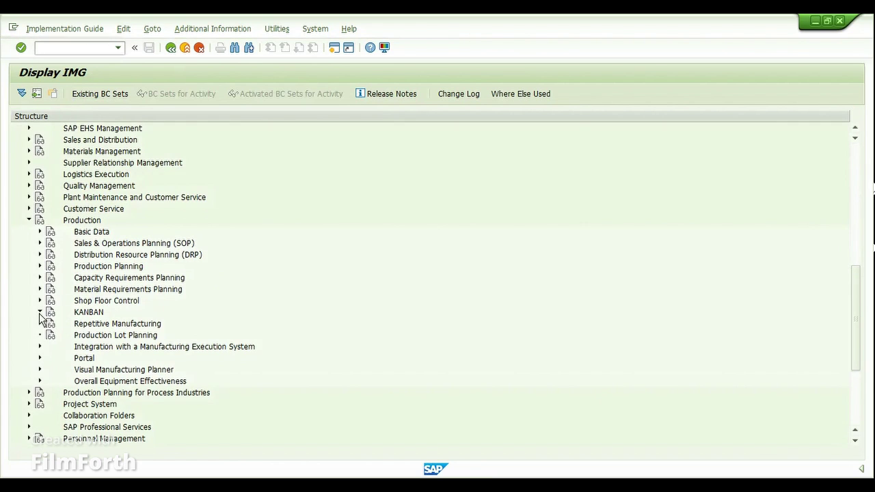
click(39, 313)
scroll(39, 313, down, 2)
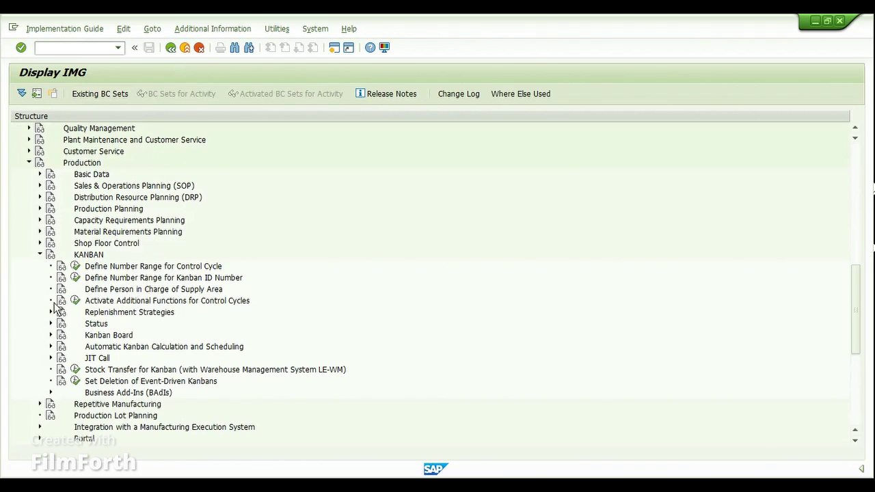
- Display the number range intervals for Kanban control cycles and check the interval's number range status
click(75, 267)
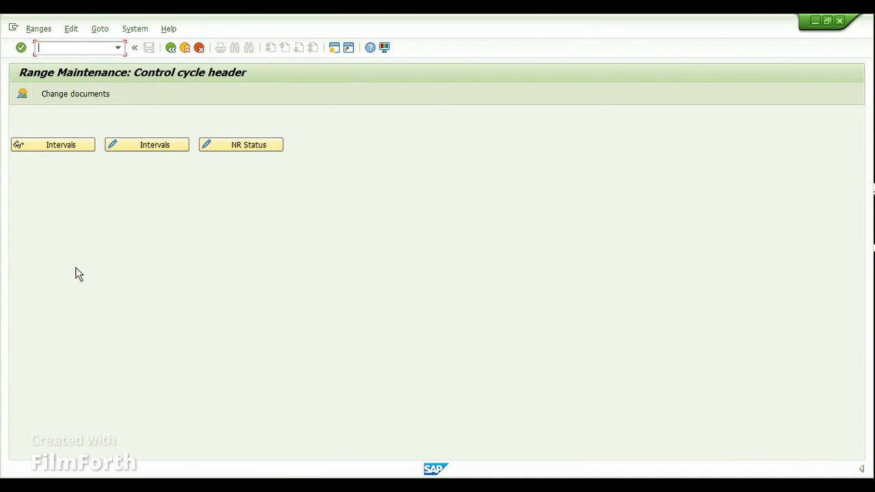
click(83, 148)
click(238, 132)
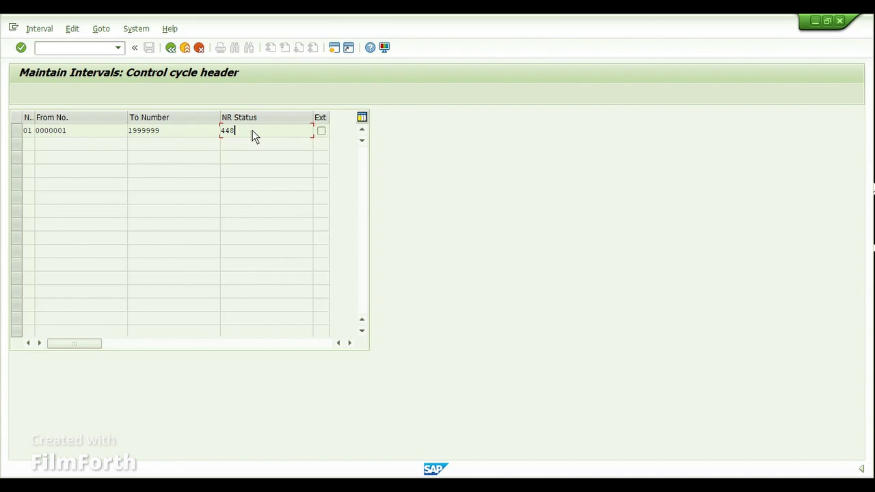
- Open the list of control cycles with transaction LS41 in a new session
click(335, 48)
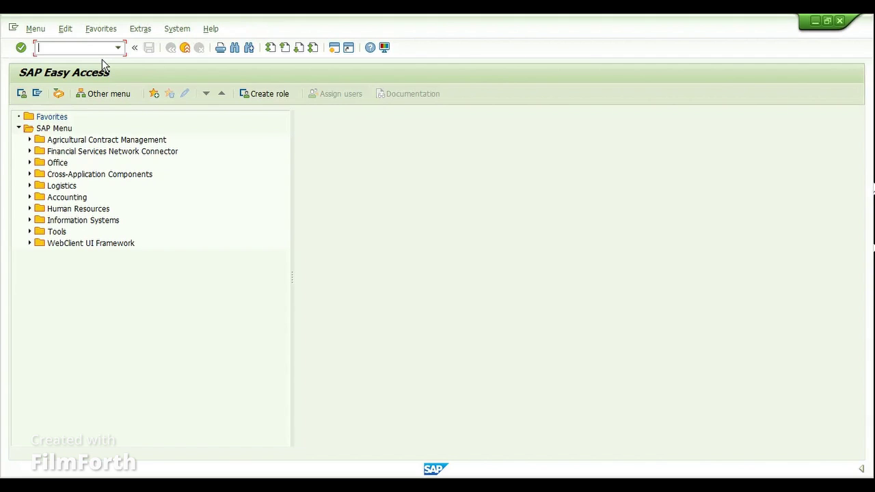
text(LS41)
key(Return)
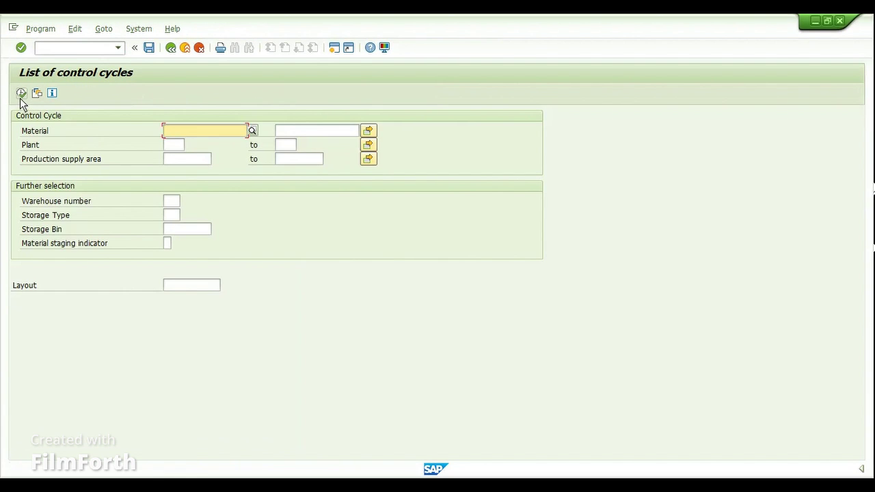
- Run the control cycle list without restrictions, sort it by control cycle number in descending order, and widen that column to fit its heading
click(20, 98)
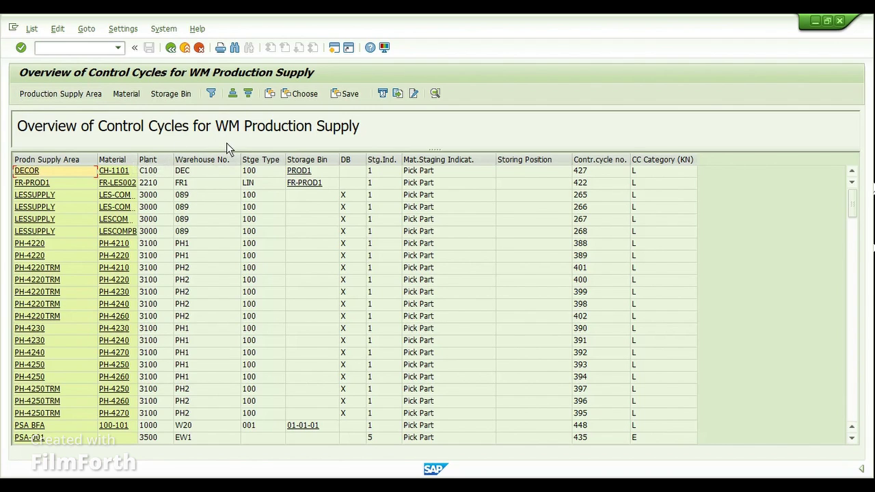
click(601, 161)
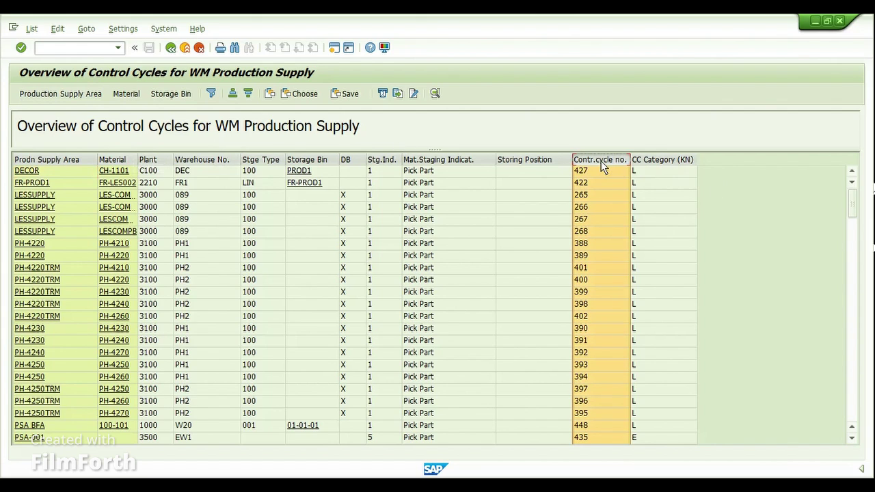
click(248, 93)
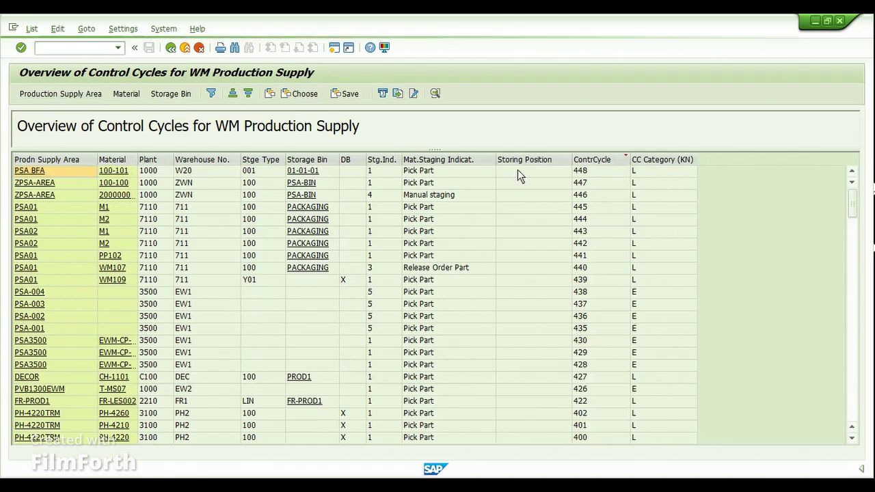
click(596, 171)
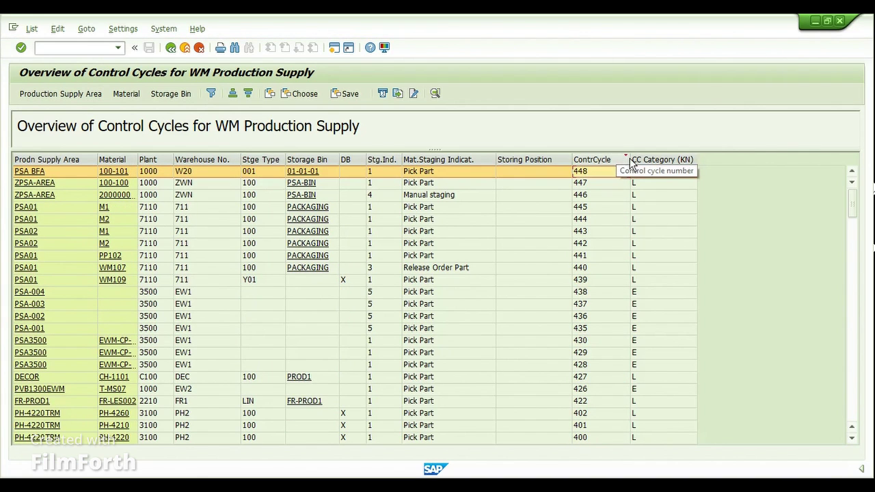
double_click(629, 164)
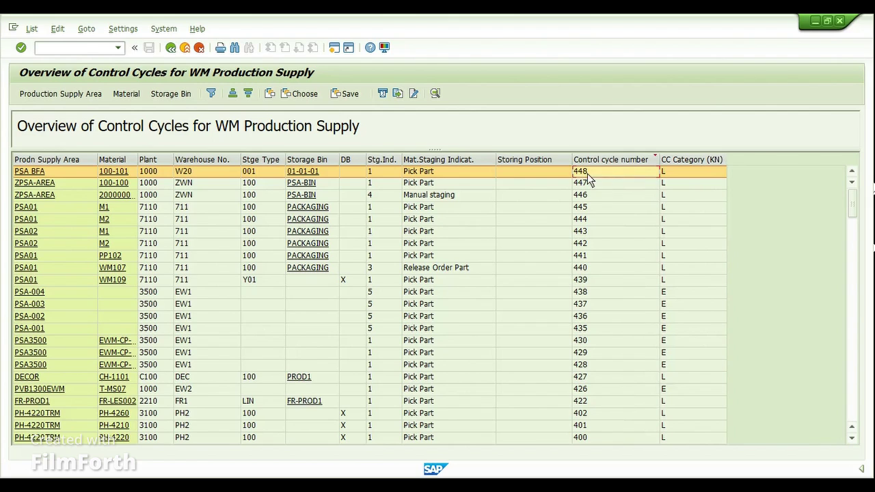
- Compare the highest control cycle number with the number range status and interval limits in the control cycle header interval session
mouse_move(360, 457)
click(338, 445)
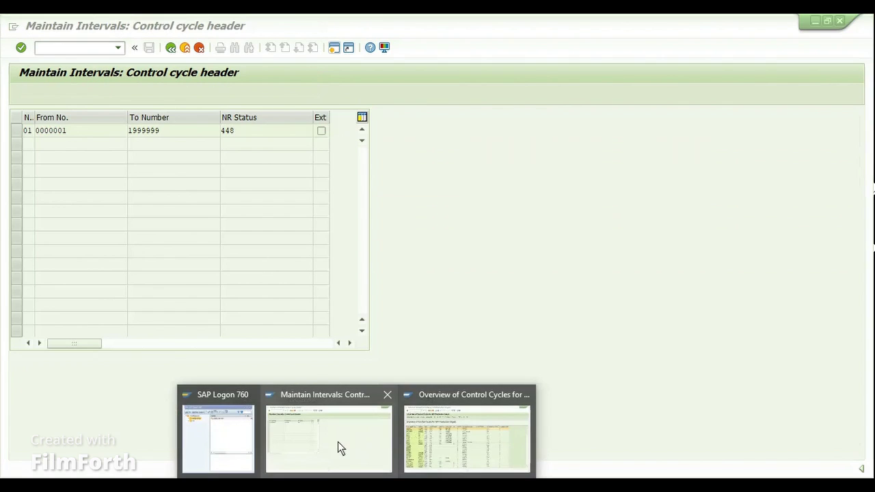
click(245, 134)
drag(247, 137, 208, 135)
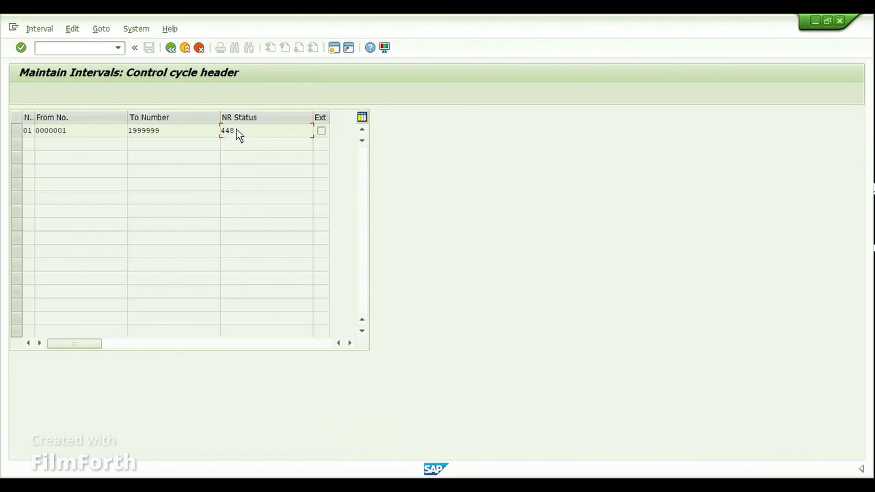
click(158, 131)
click(82, 136)
click(161, 135)
- Return to the control cycle list session and open WM control cycle creation with transaction LPK1, reviewing its material, plant and supply area fields
click(451, 434)
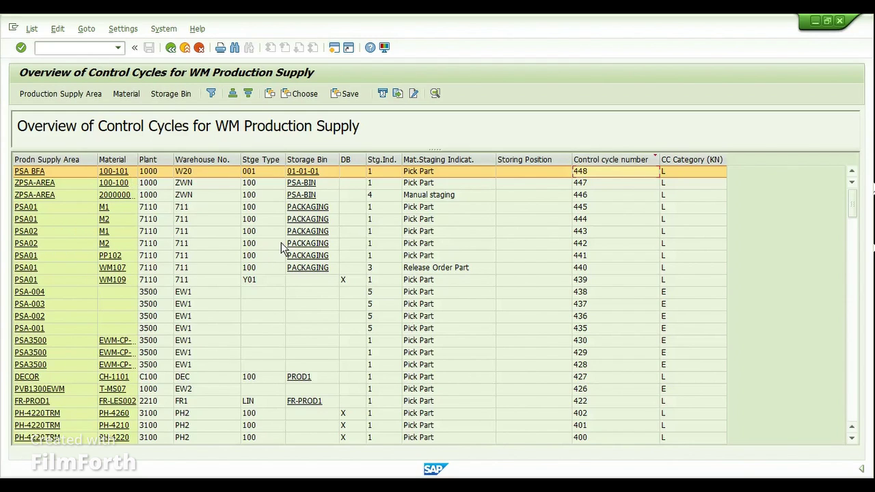
text(/NLPK1)
key(Return)
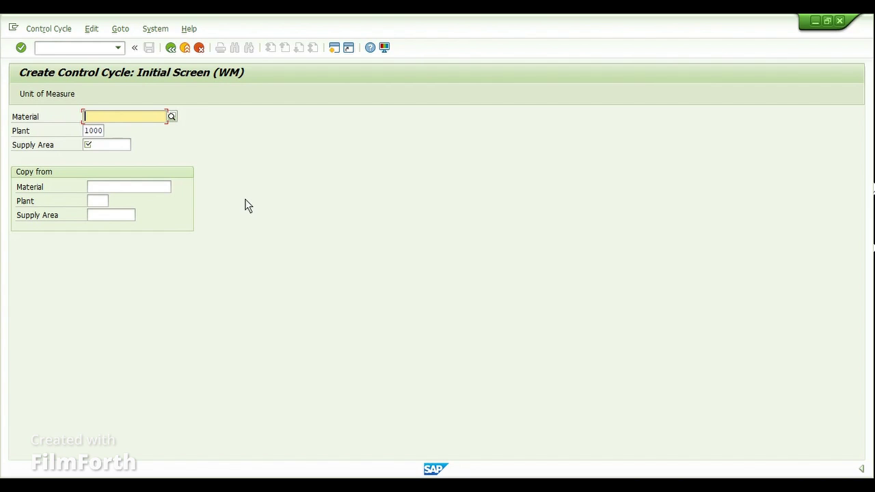
click(112, 149)
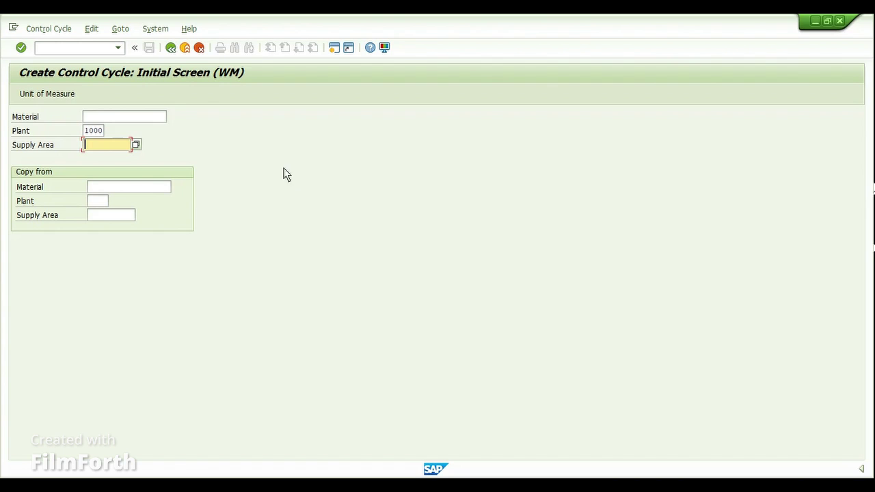
click(151, 115)
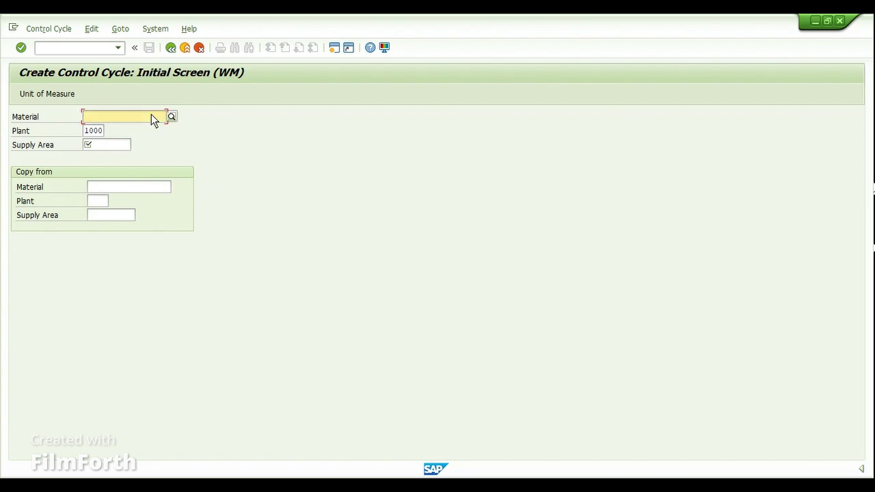
click(99, 131)
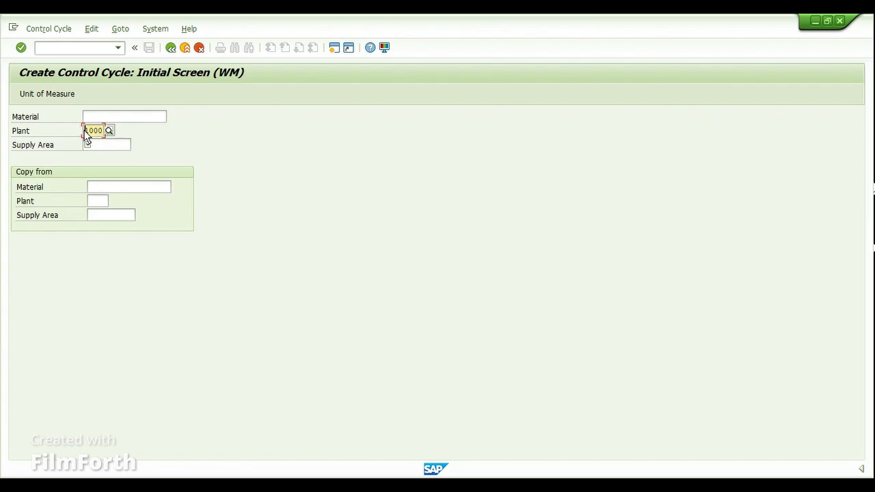
- Try to create a control cycle for plant 1000 and supply area PVB 131003 without a material
click(112, 151)
key(BackSpace)
key(Down)
key(Return)
key(Return)
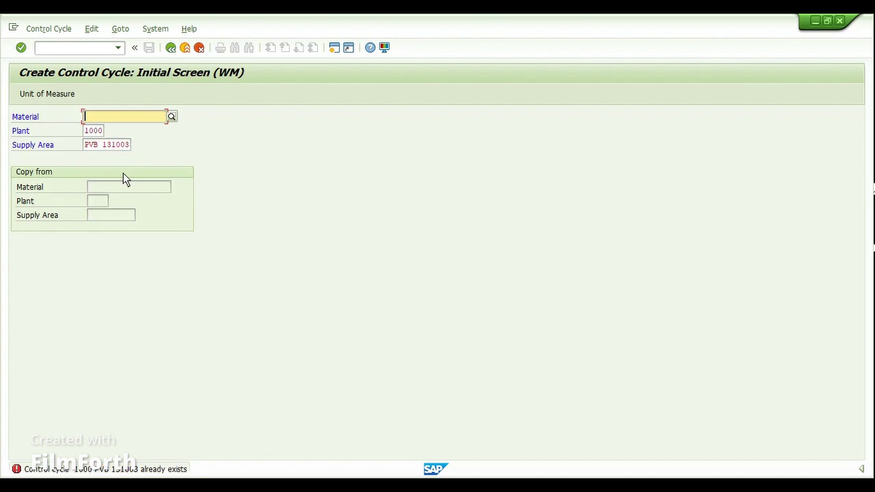
- Switch to change mode and open the existing control cycle for plant 1000 and supply area PVB 131003
key(Tab)
click(58, 32)
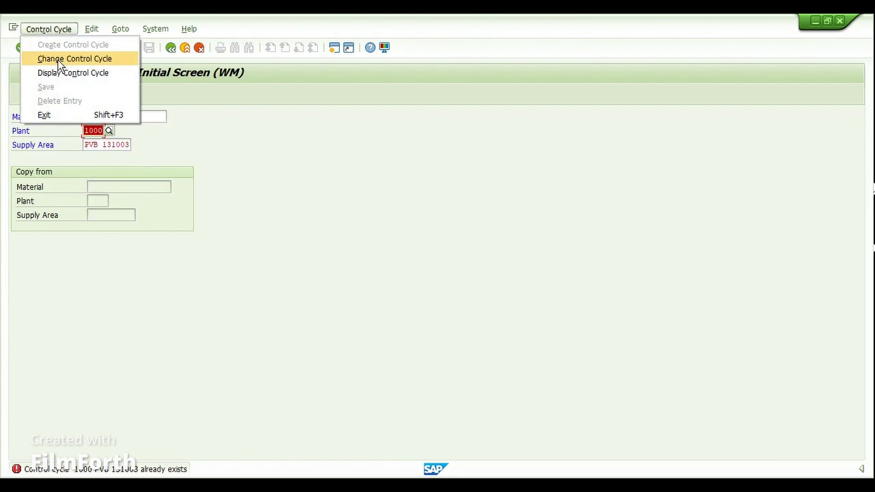
click(65, 58)
key(Return)
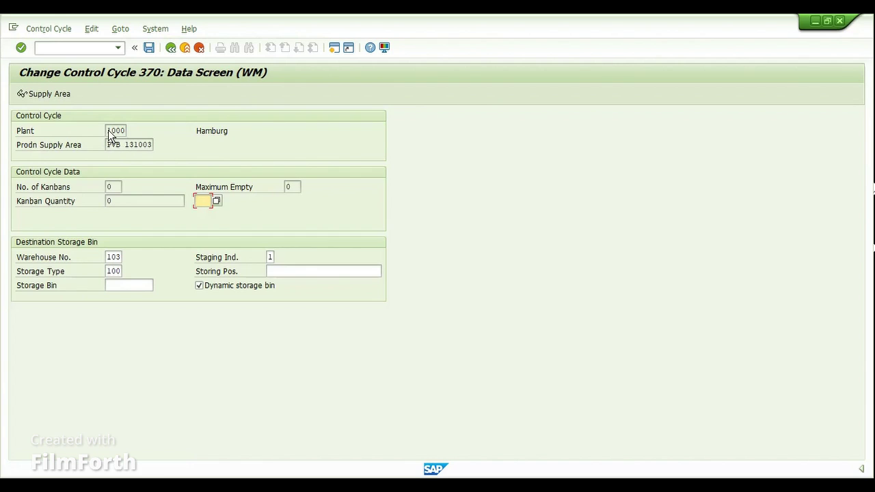
- Examine the control cycle's plant, production supply area, destination warehouse number and storage type
click(109, 132)
drag(112, 150, 173, 150)
click(175, 152)
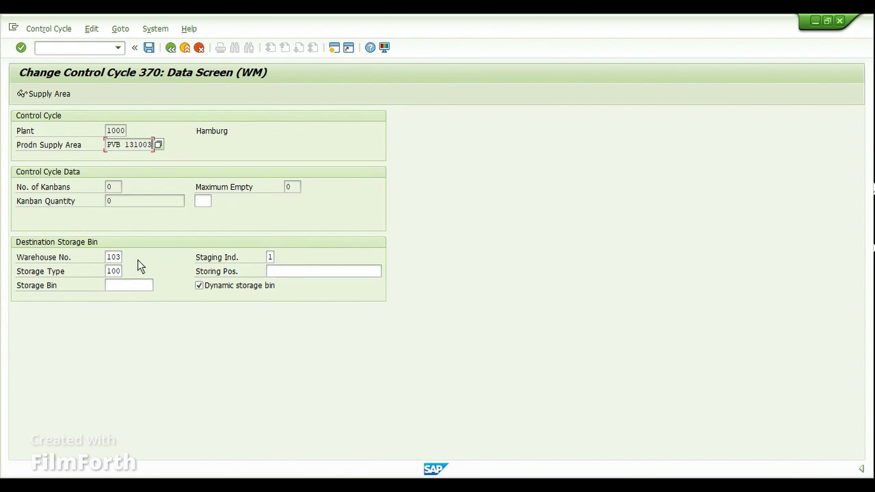
double_click(113, 259)
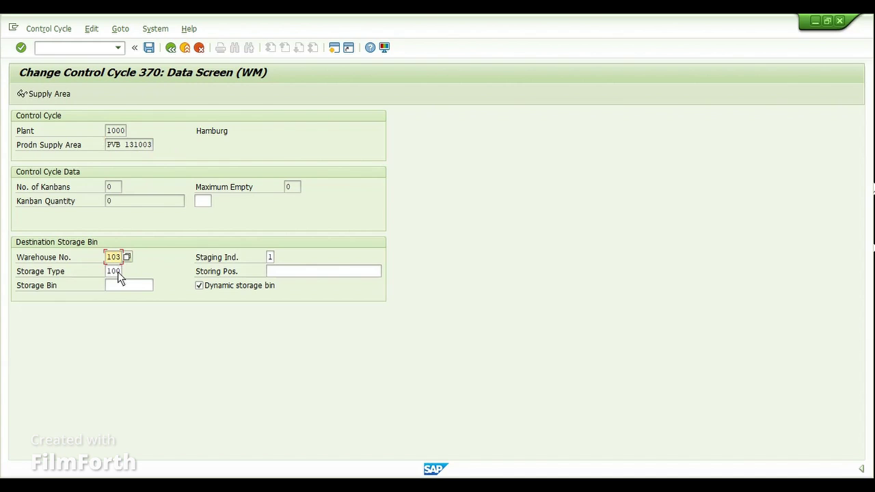
double_click(117, 272)
click(123, 131)
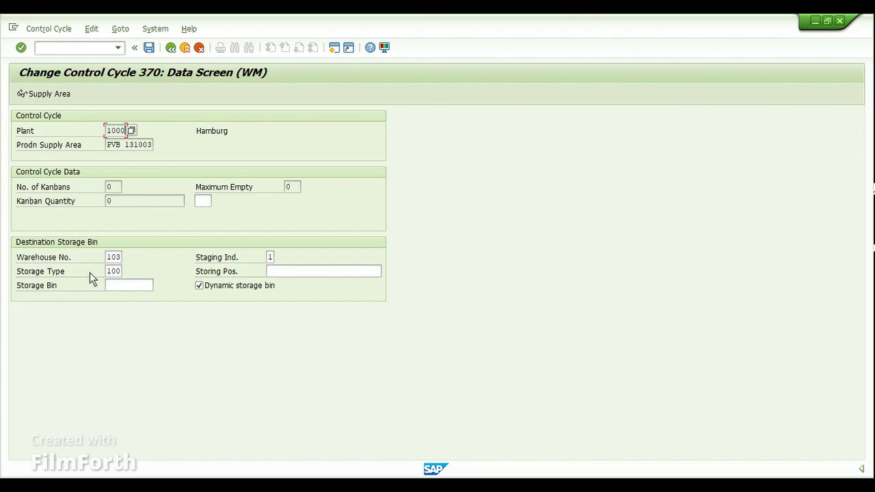
- Look up storage type 100 among the storage types of warehouse 103, then close the value list without changing the entry
click(116, 273)
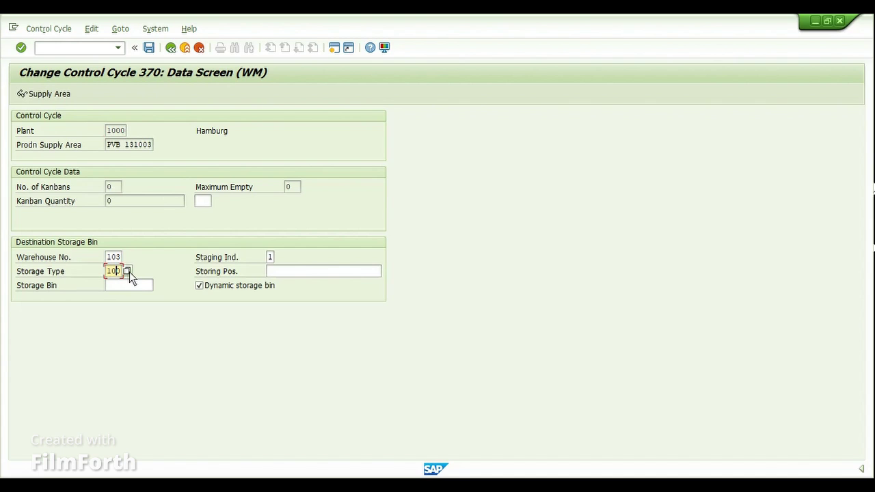
click(128, 270)
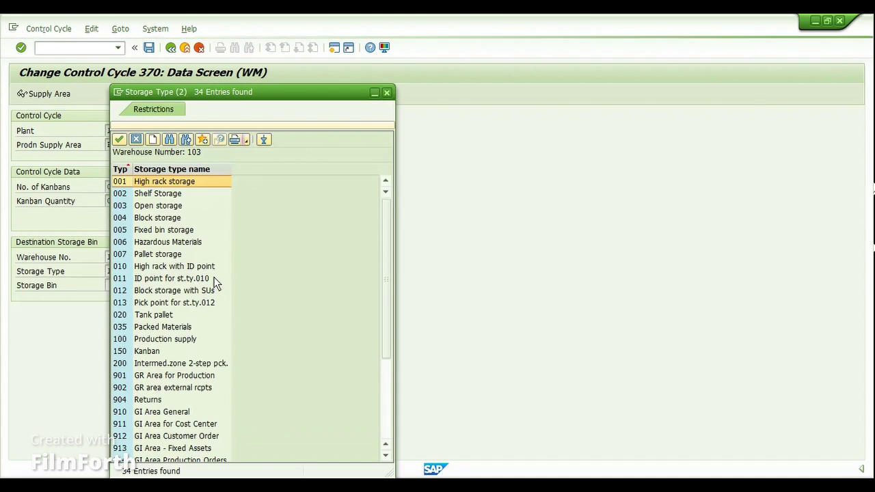
drag(244, 91, 367, 81)
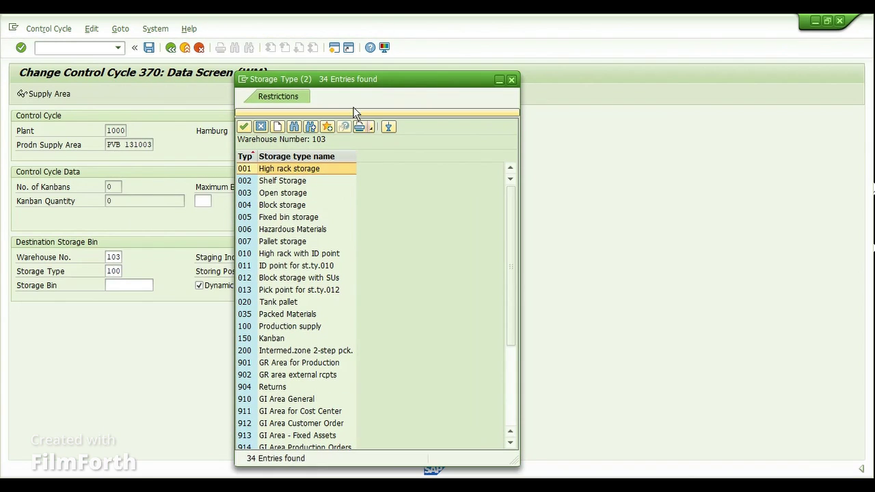
click(282, 328)
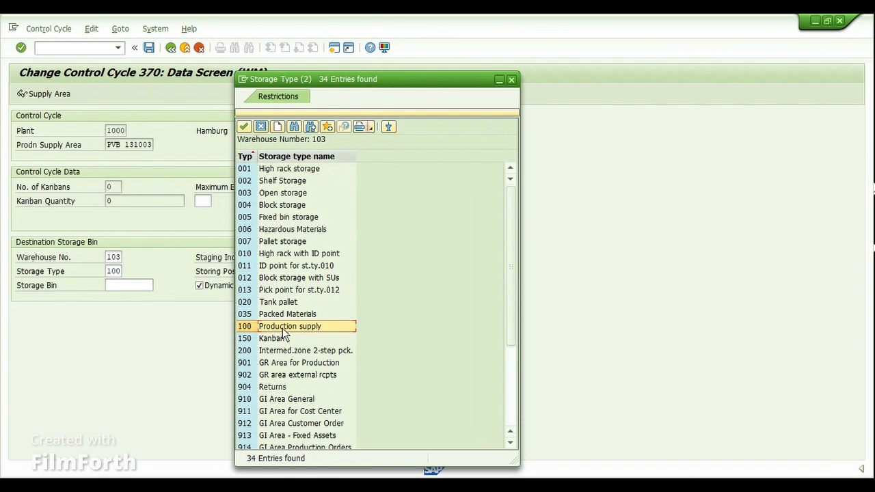
click(256, 127)
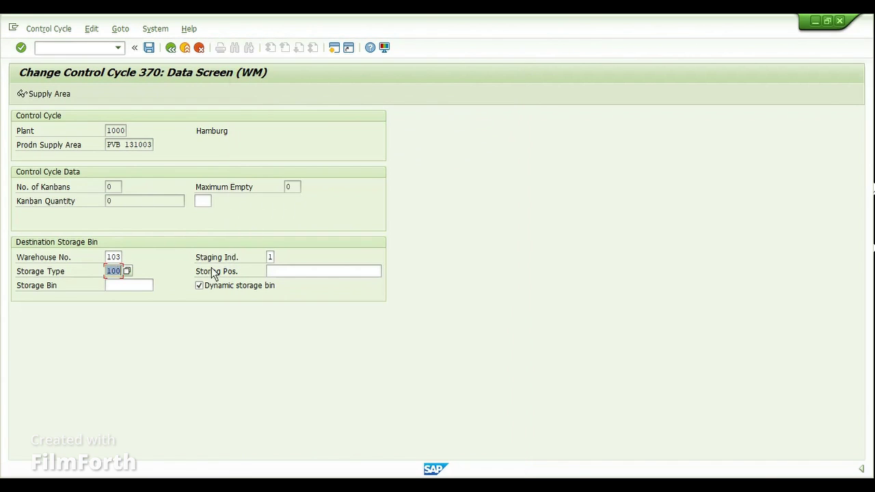
- Review the possible material staging indicators for the control cycle and pick indicator 1, Pick Part
click(270, 257)
click(278, 257)
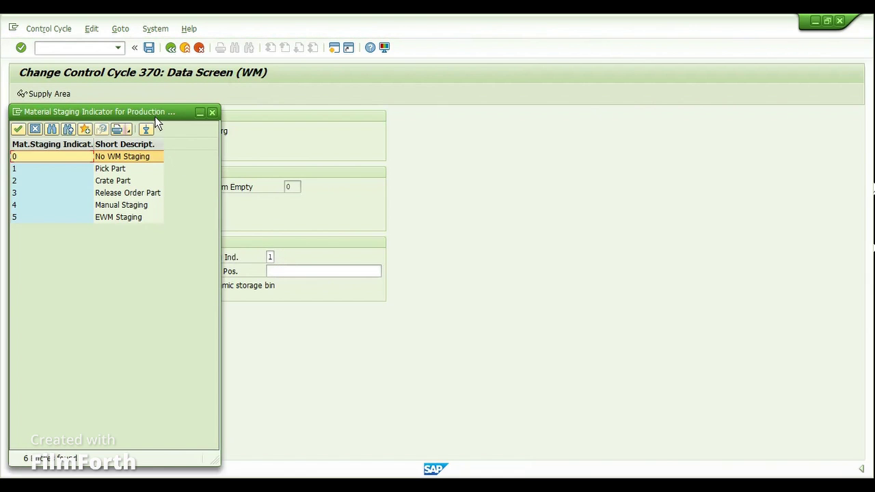
drag(154, 116, 504, 111)
click(462, 165)
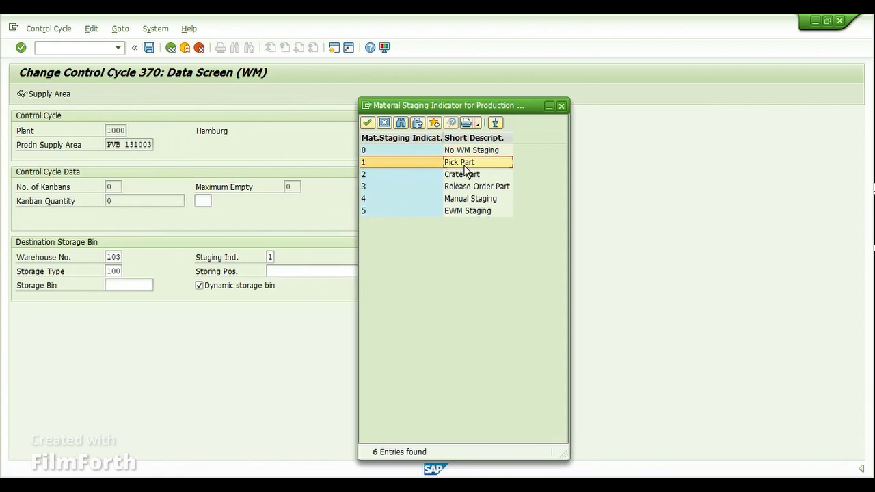
double_click(380, 164)
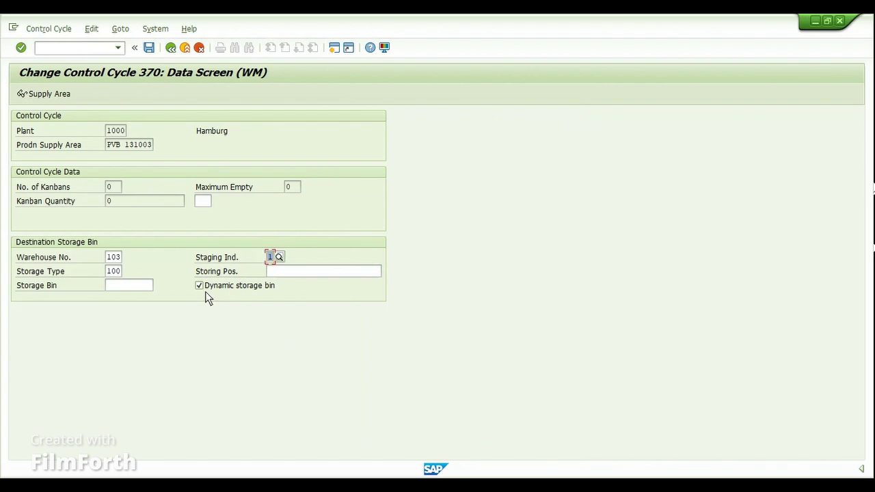
- Leave the control cycle's data screen without saving and confirm cancelling its maintenance
click(171, 47)
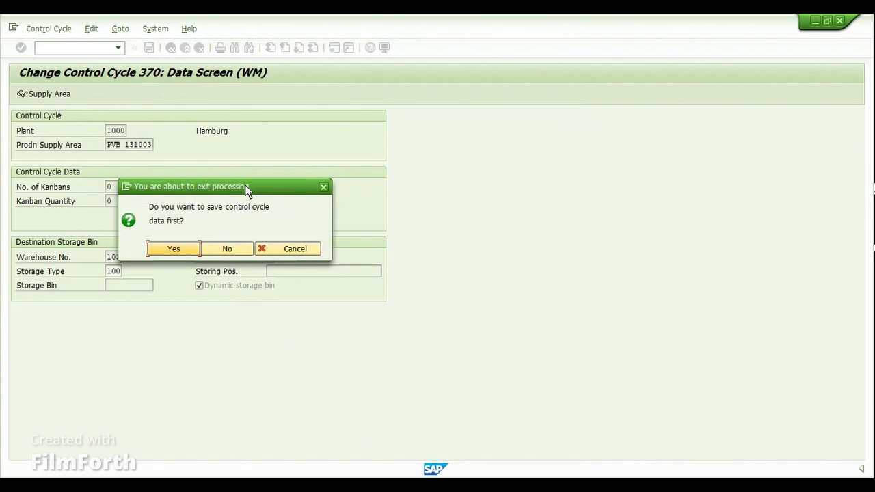
drag(245, 185, 424, 176)
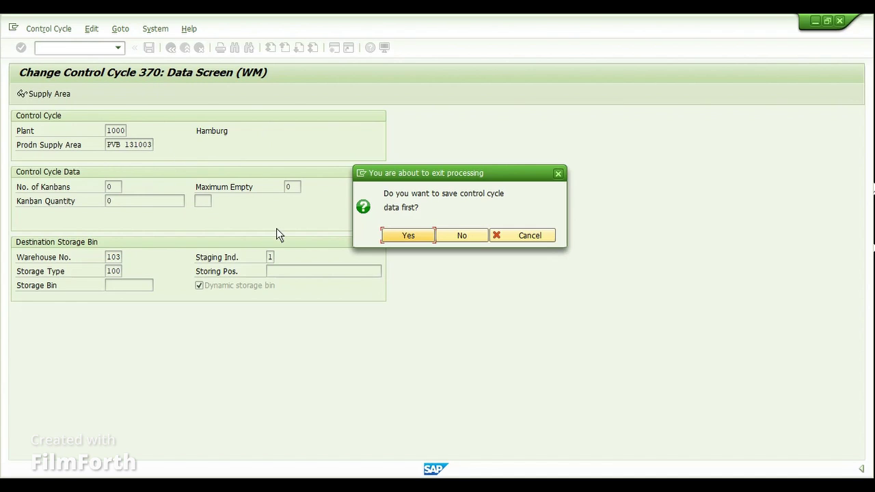
click(531, 239)
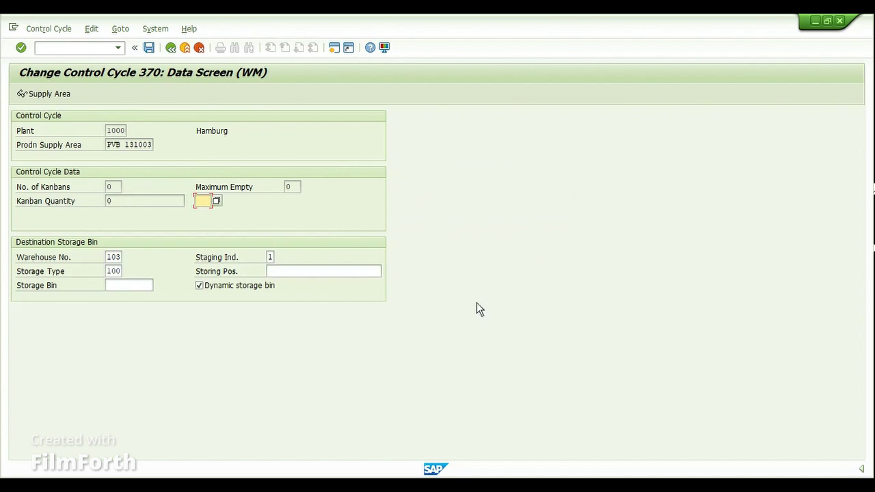
click(198, 47)
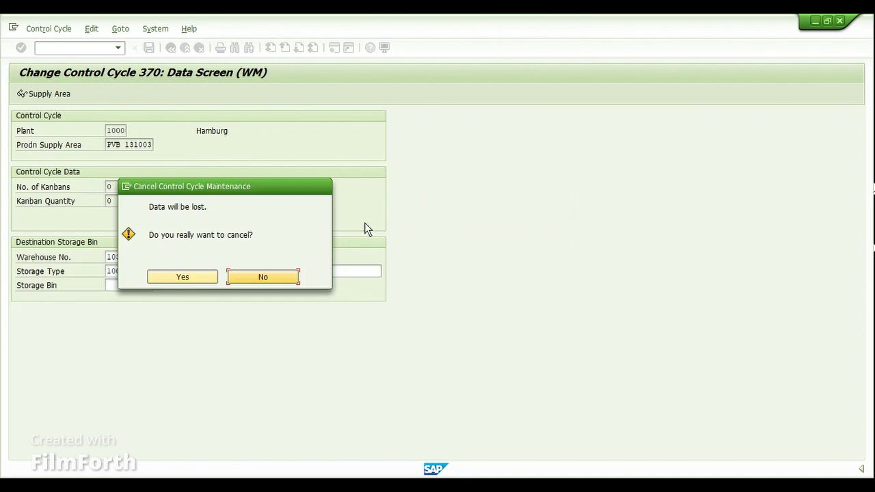
click(203, 279)
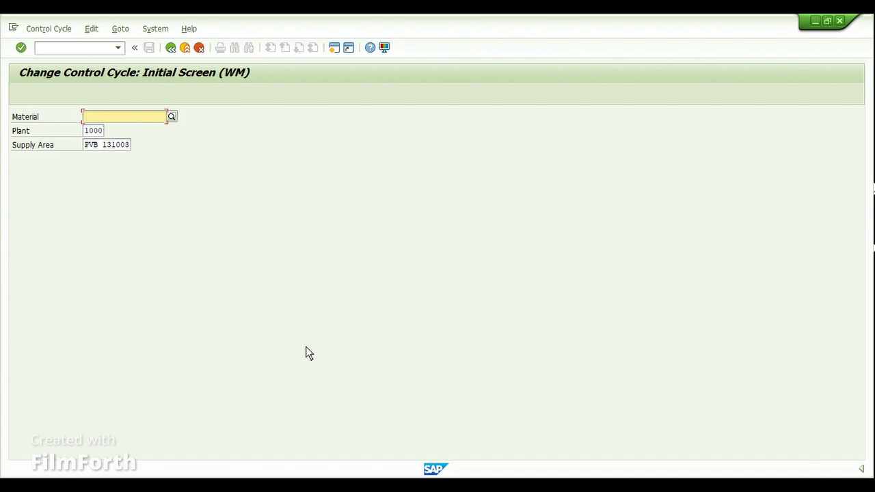
- Open work center 1111 in plant 1000 for changing with transaction CR02
key(ctrl+slash)
text(/NCR02)
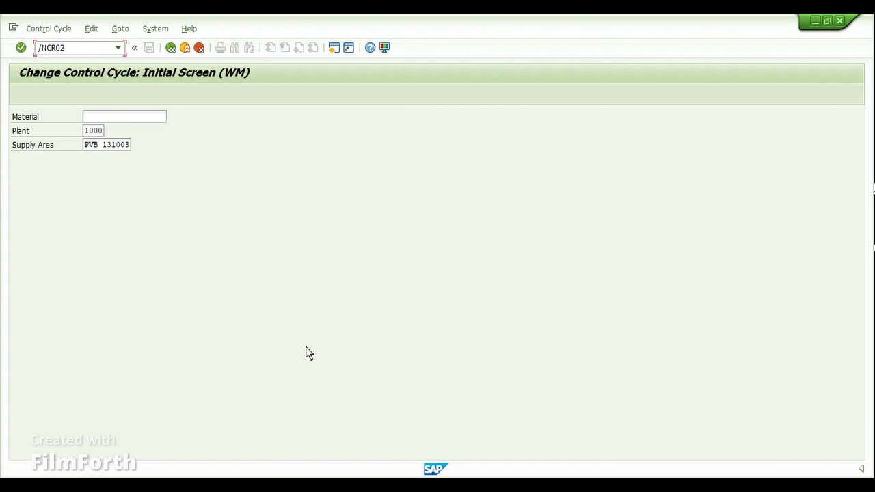
key(Return)
key(Down)
key(Down)
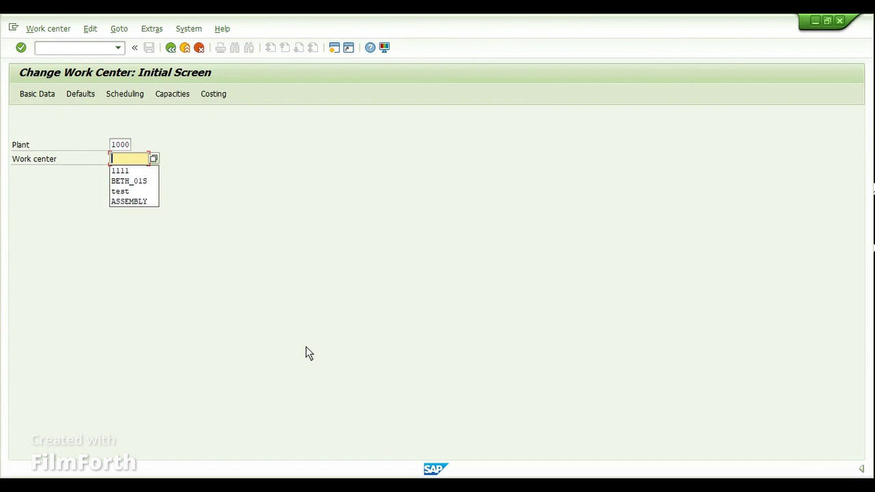
key(Return)
key(Return)
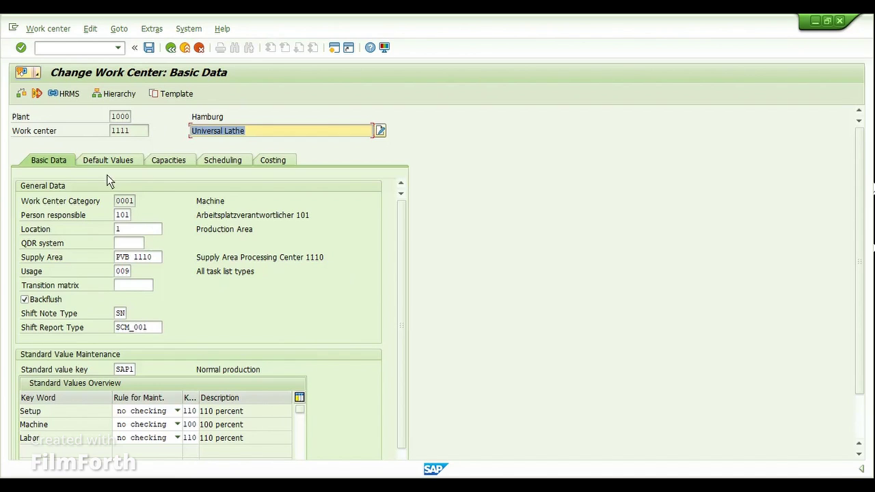
- Examine the work center's supply area, backflush setting, plant and work center key in its basic data
click(154, 259)
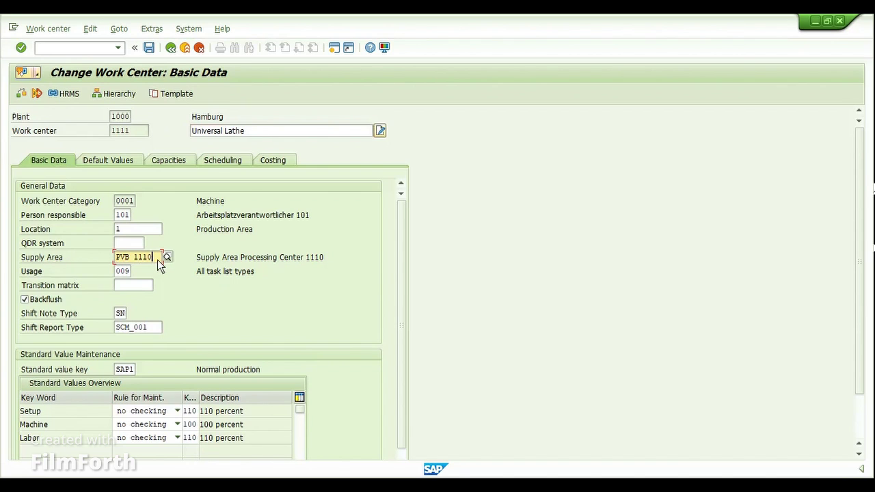
drag(156, 259, 113, 258)
click(113, 259)
click(156, 255)
click(142, 132)
click(25, 300)
drag(162, 147, 99, 127)
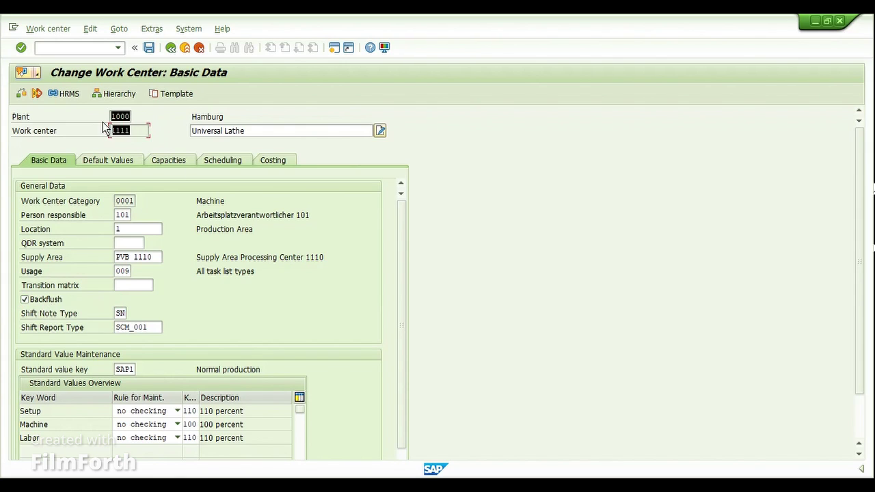
click(99, 127)
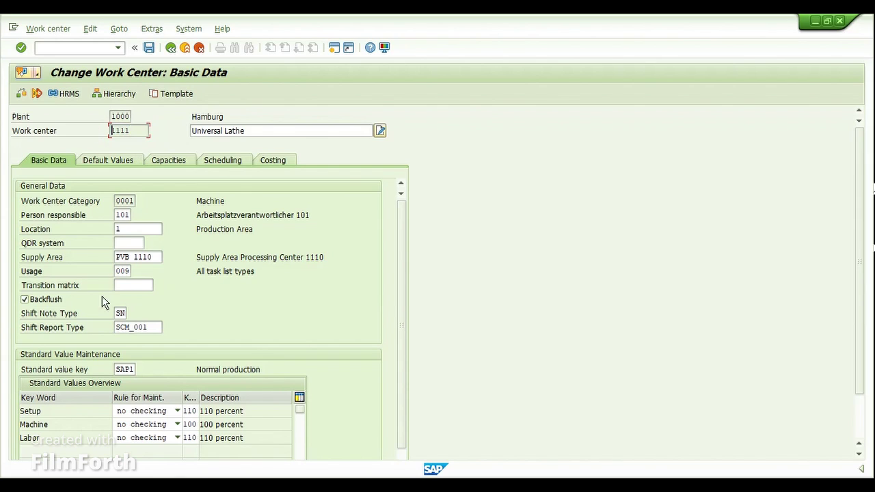